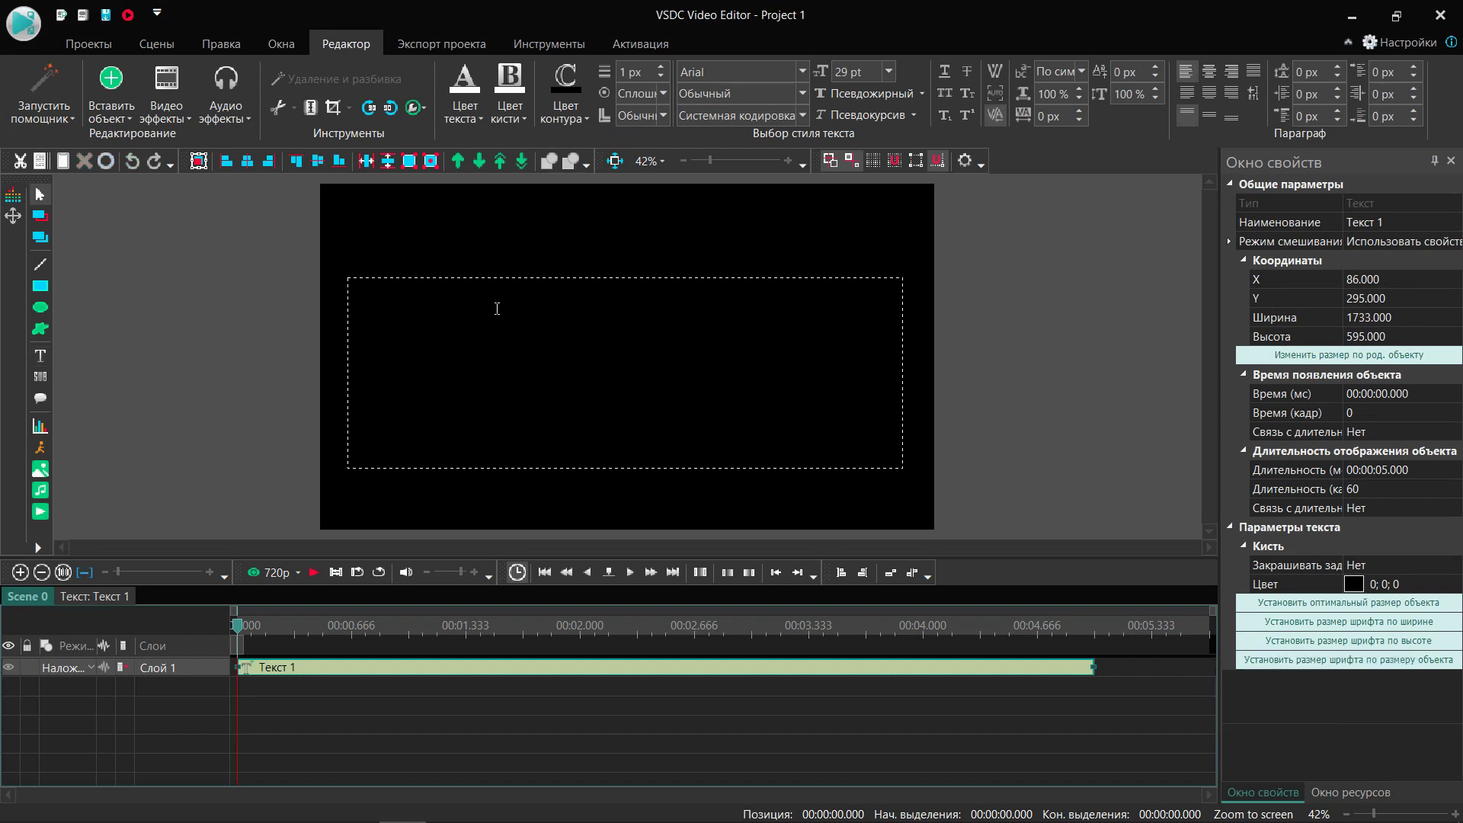
# - Enter МОРЕ in the text object and format it in Arial Black at 400 pt
pyautogui.write('M')
pyautogui.write('ОРЕ')
pyautogui.hotkey('ctrl', 'a')
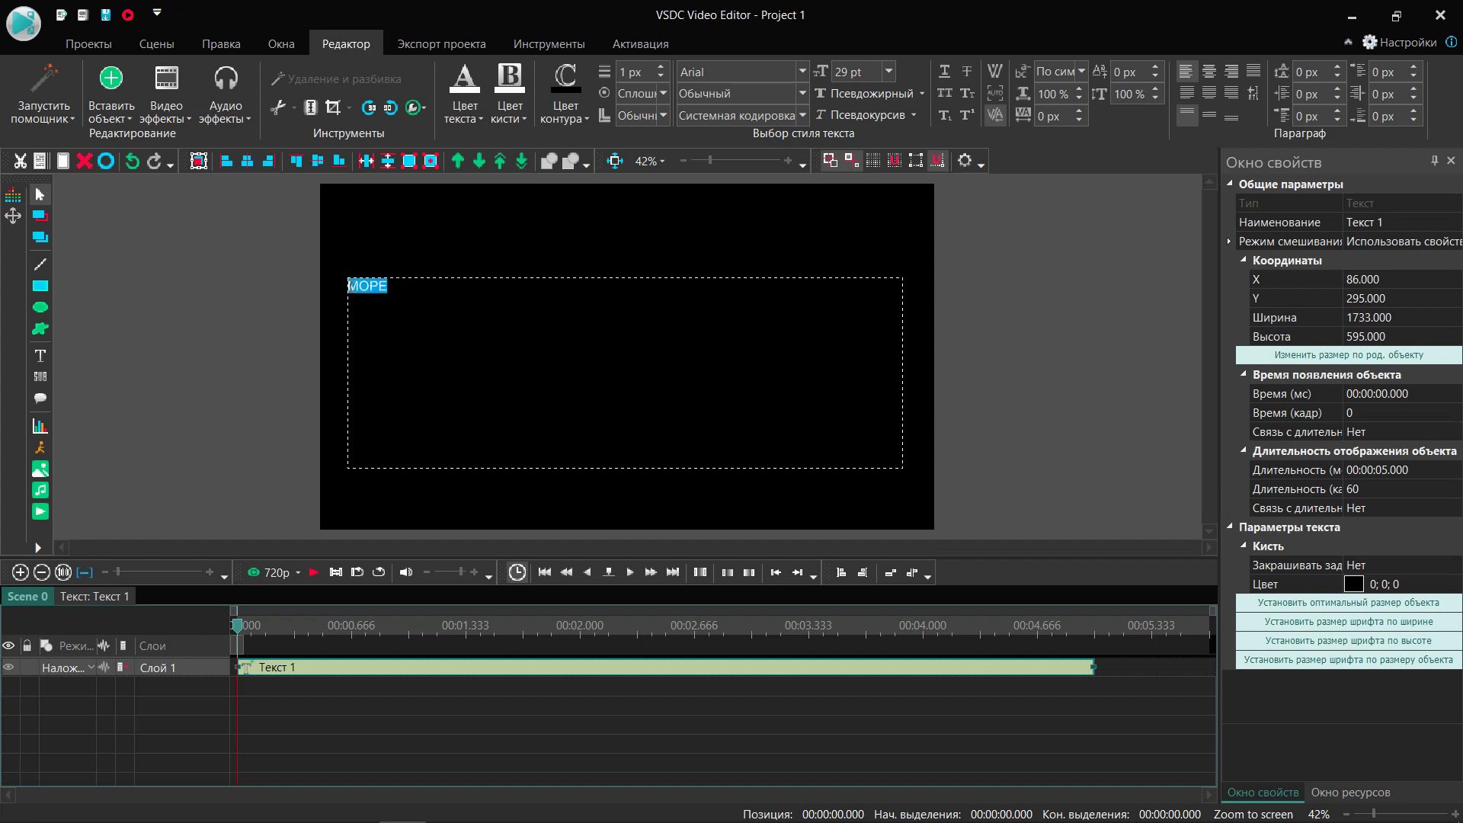
pyautogui.click(801, 71)
pyautogui.click(739, 118)
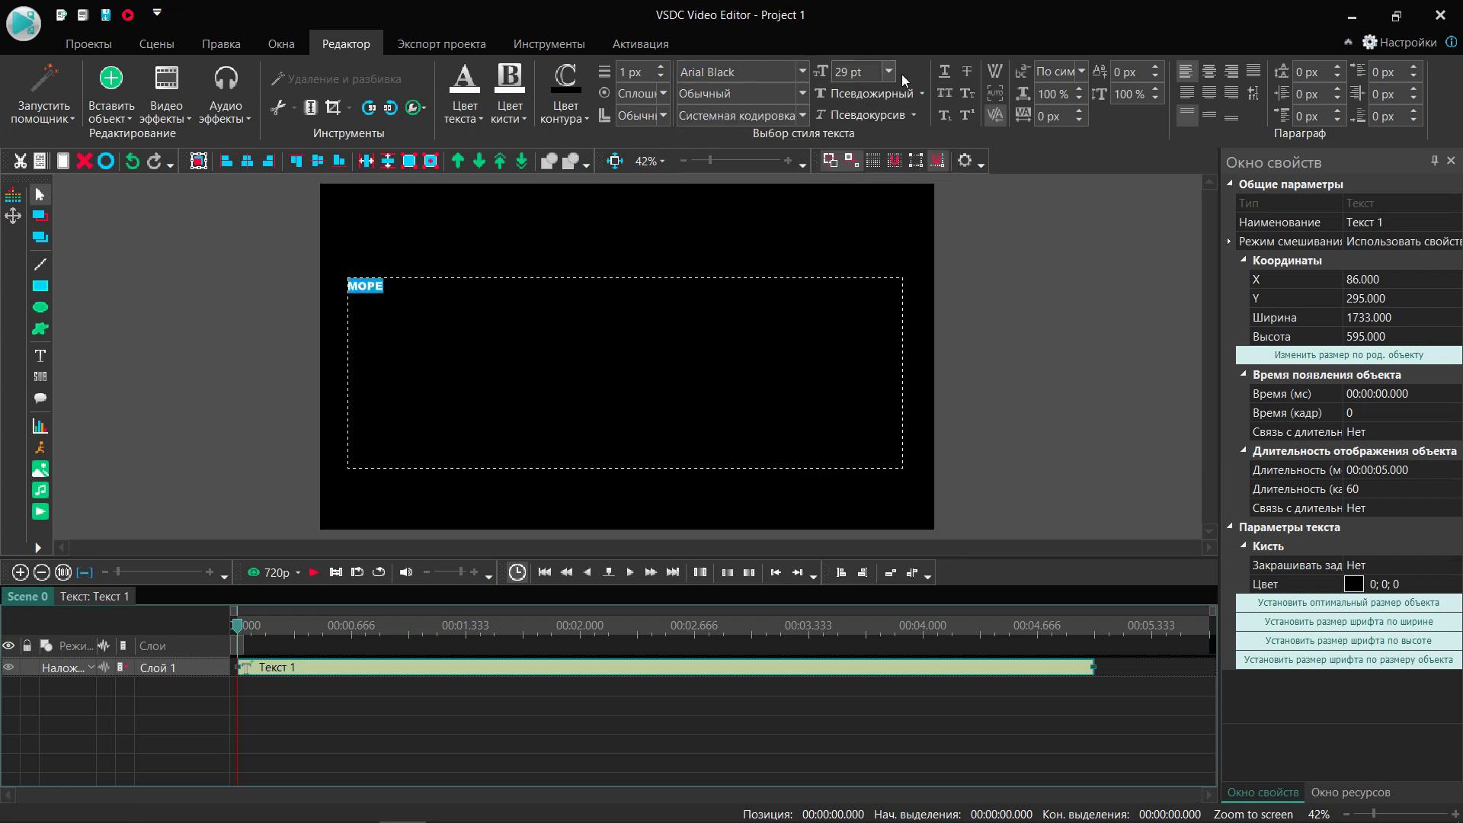
pyautogui.click(888, 72)
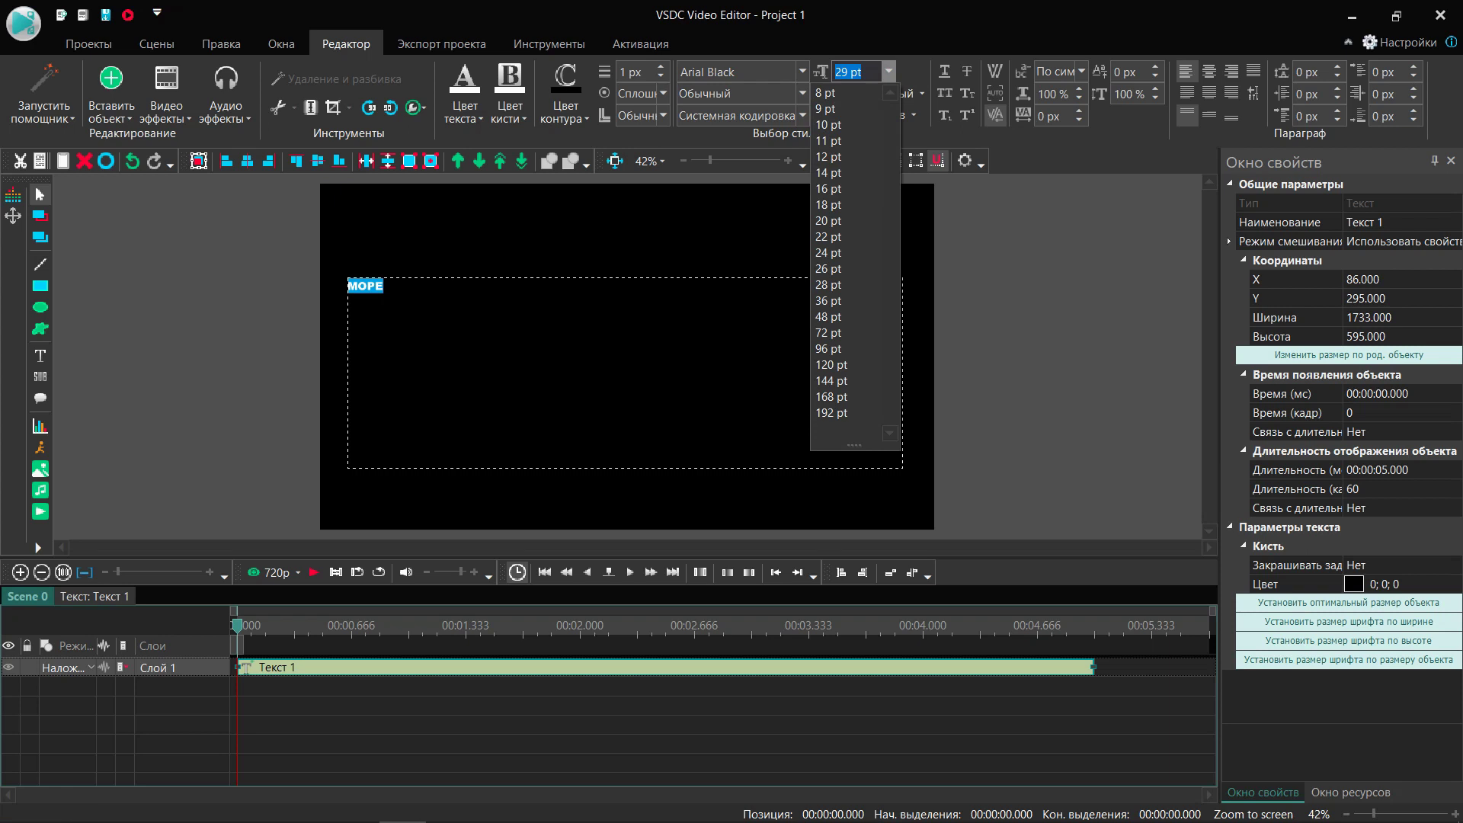
pyautogui.write('400')
pyautogui.press('Return')
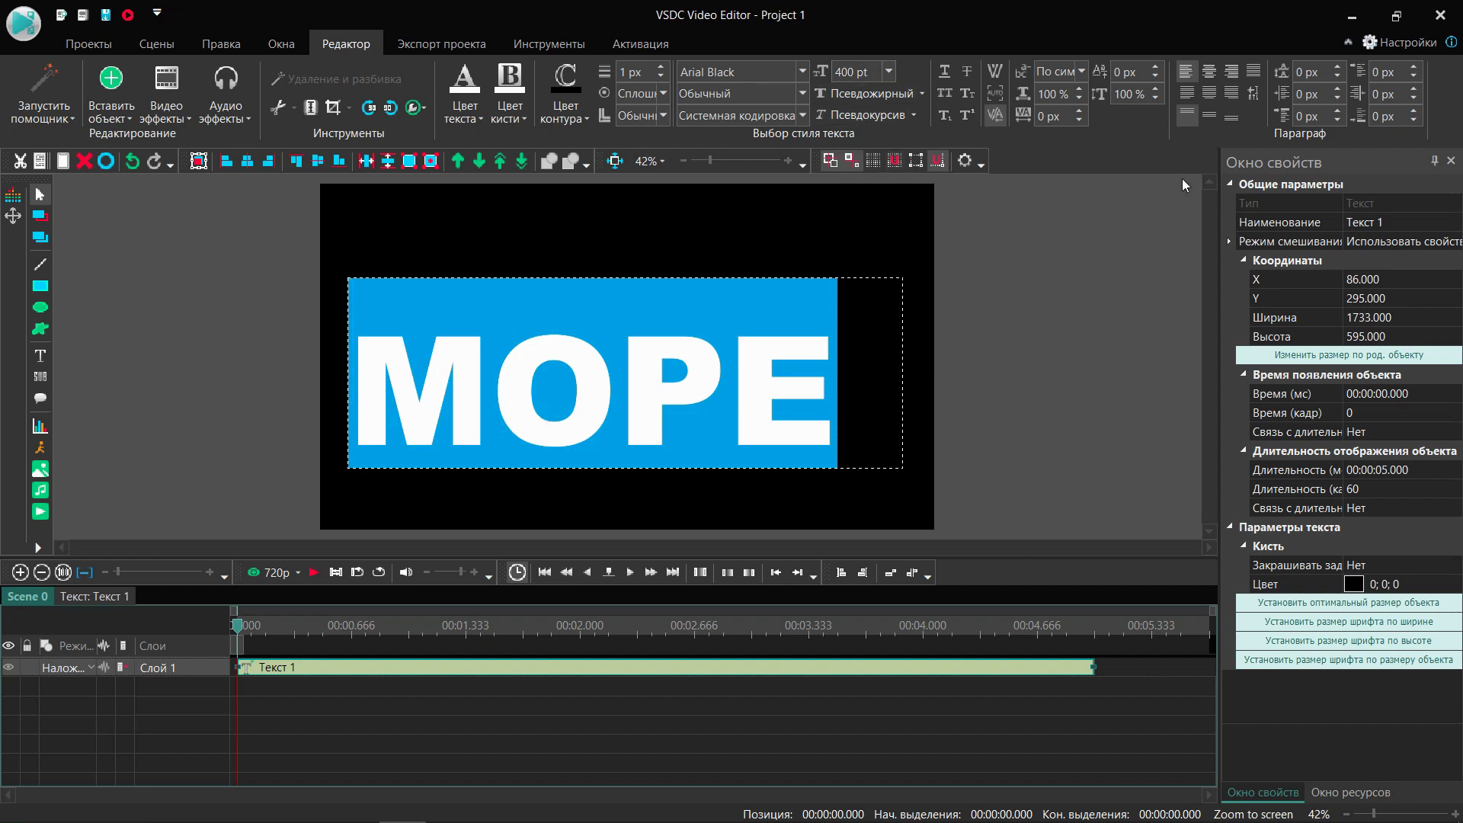
# - Centre the text vertically and horizontally within its box, and centre the text object in the scene on both axes
pyautogui.click(1209, 116)
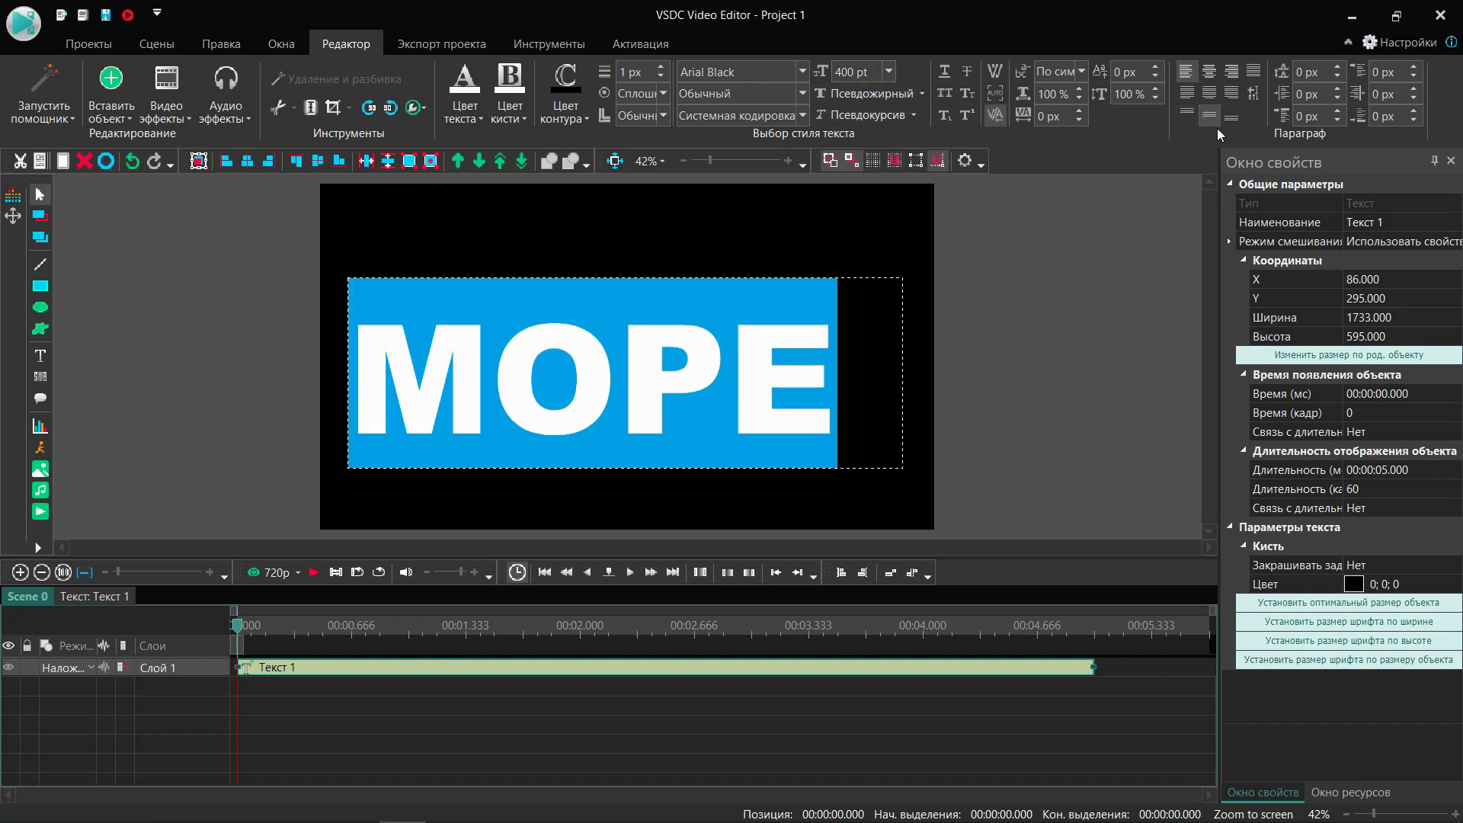
pyautogui.click(1211, 74)
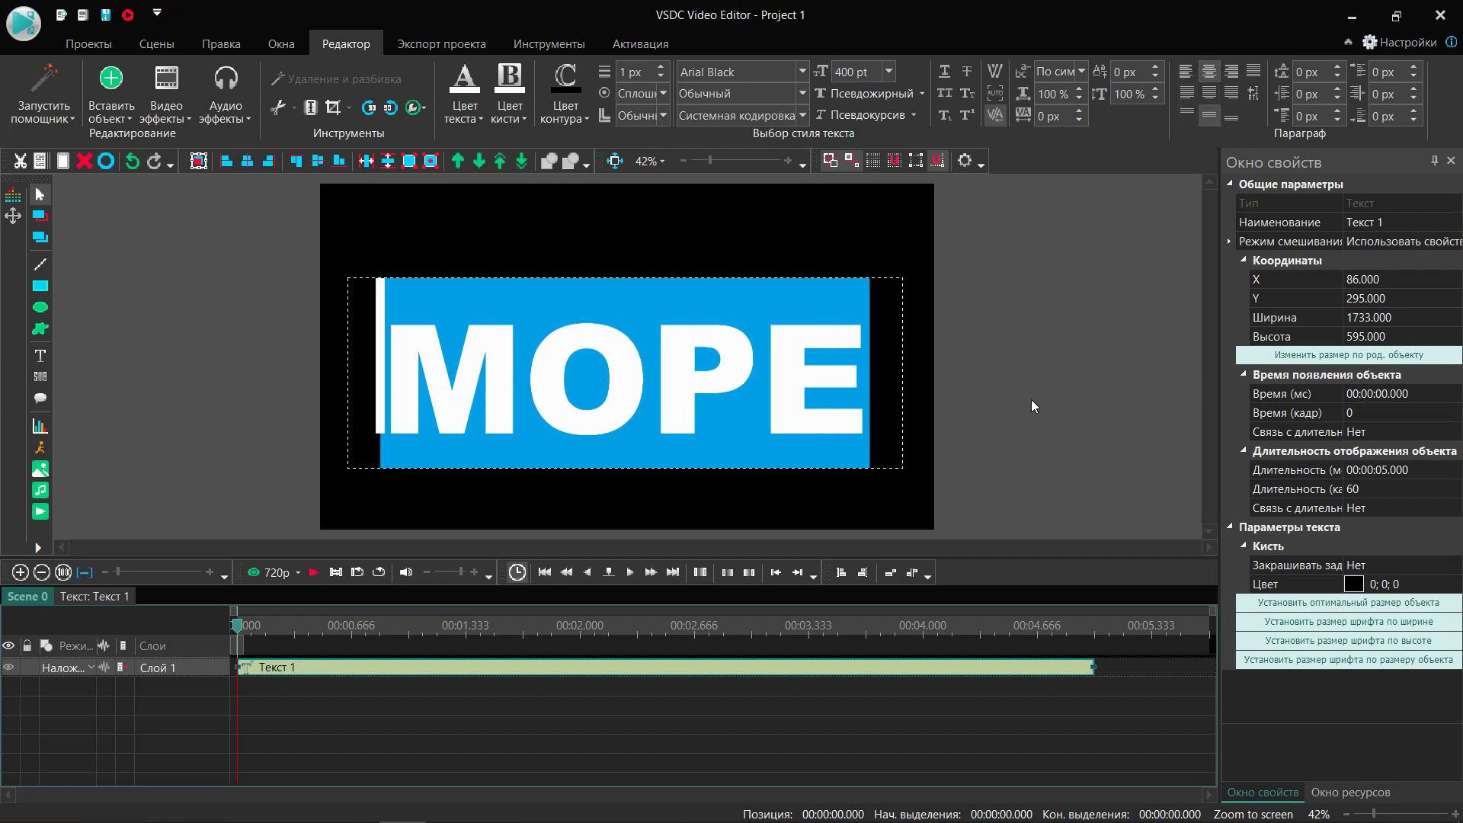
pyautogui.click(248, 163)
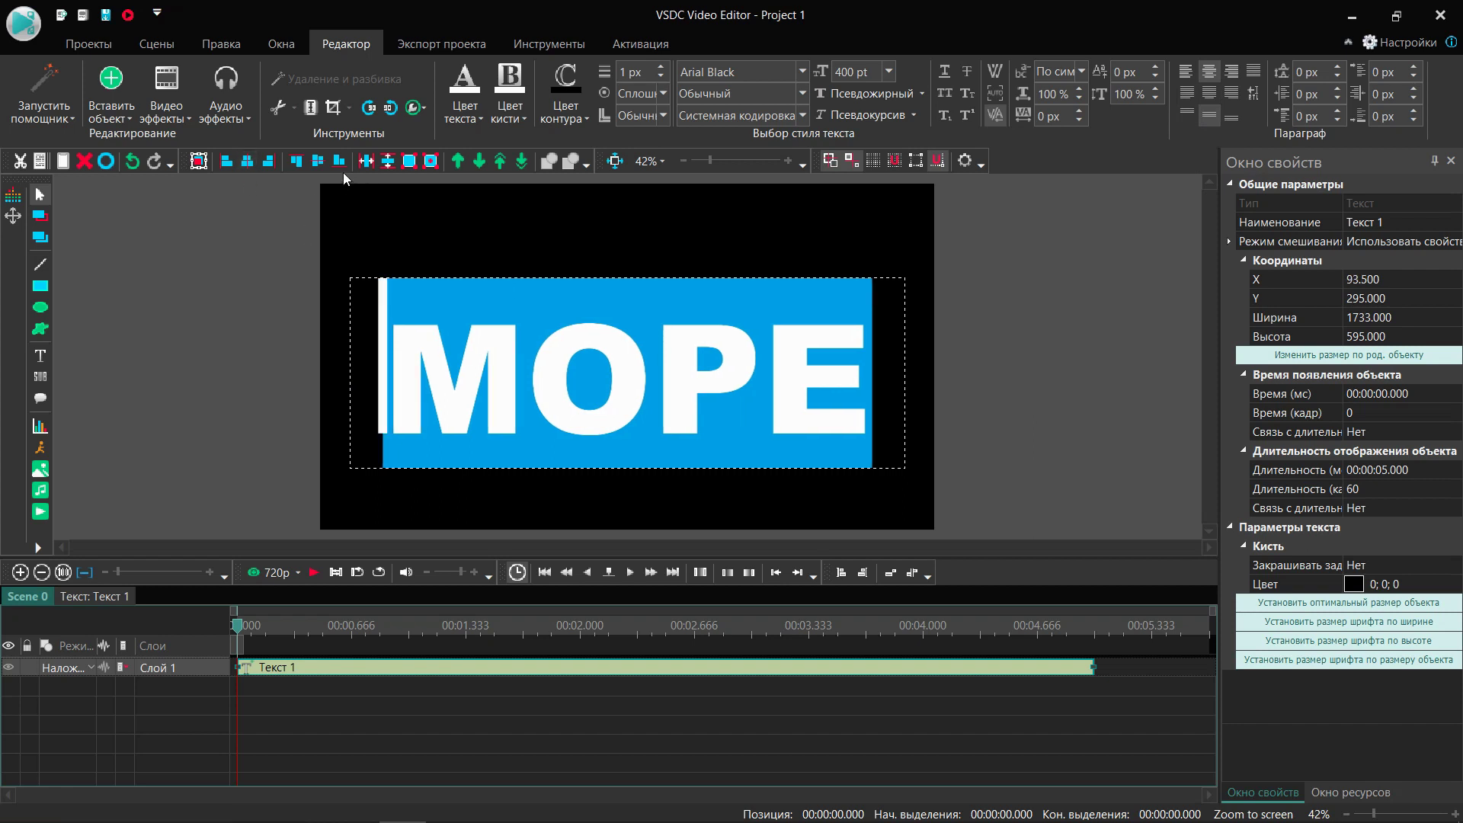
pyautogui.click(319, 161)
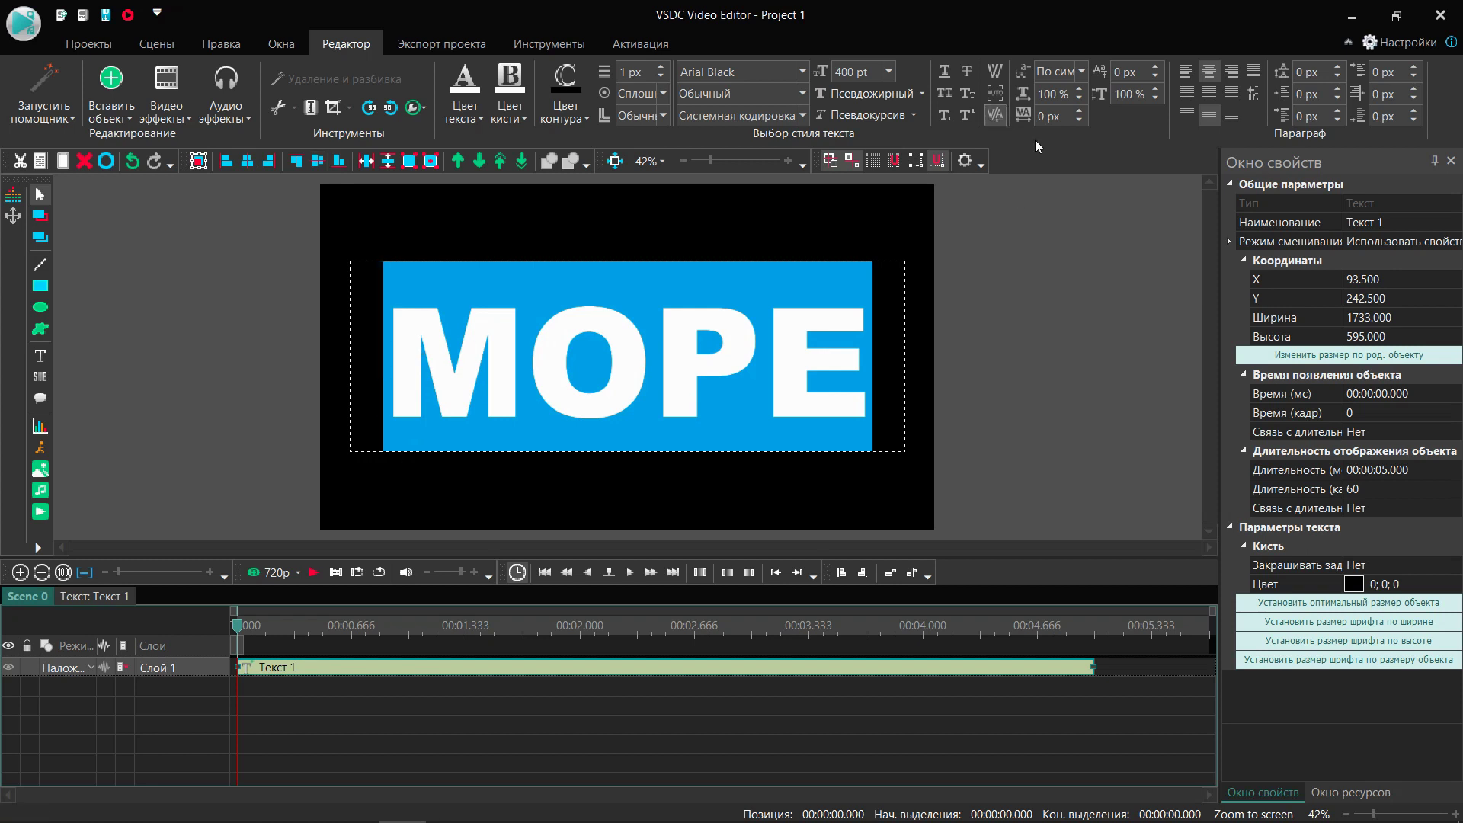
# - Set the text's character spacing to 53 px and resize the text object to its parent's size
pyautogui.click(1079, 111)
pyautogui.click(1079, 110)
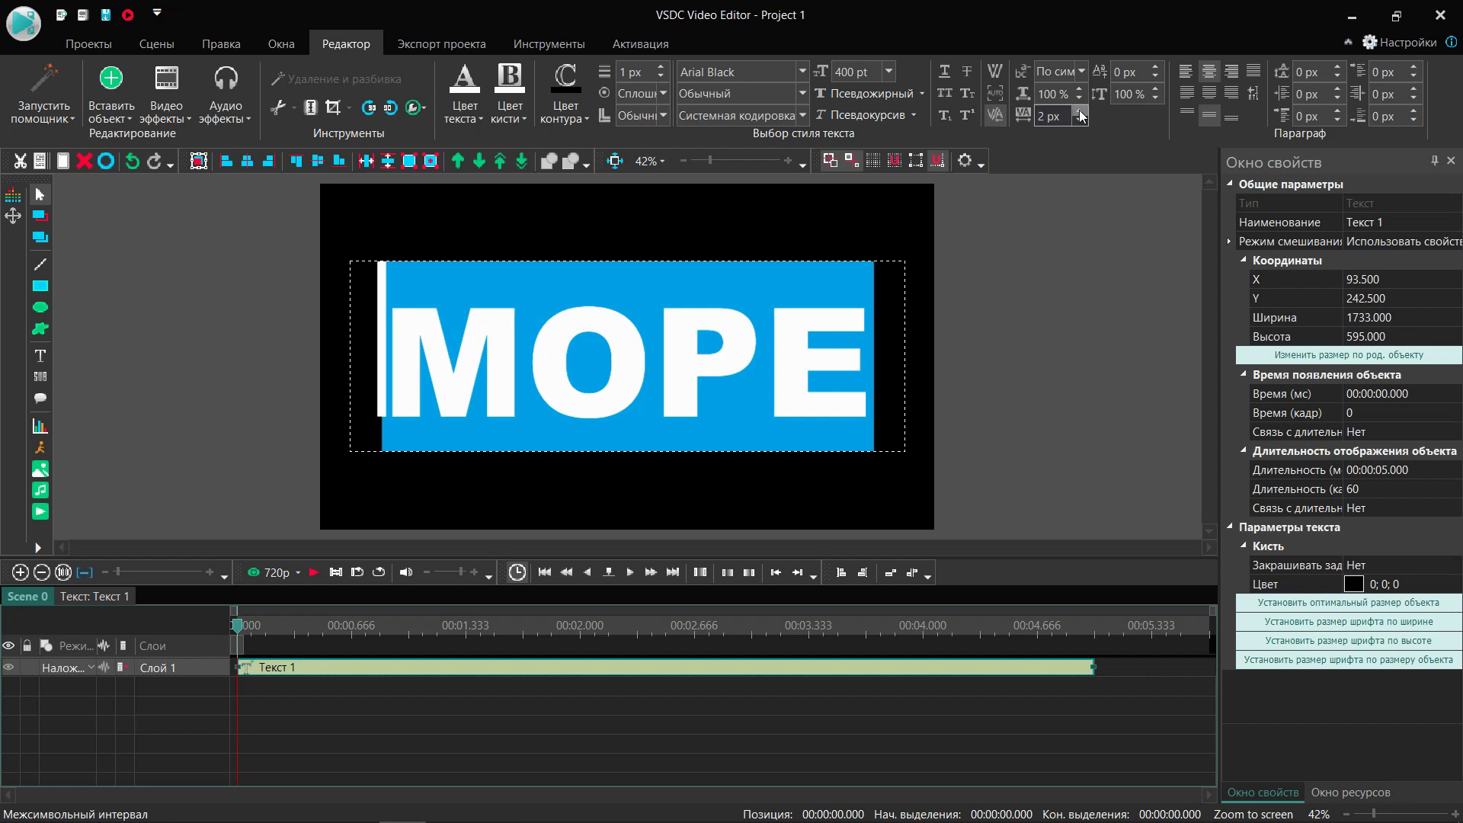
pyautogui.click(1079, 111)
pyautogui.click(1079, 111)
pyautogui.click(1079, 110)
pyautogui.click(1080, 111)
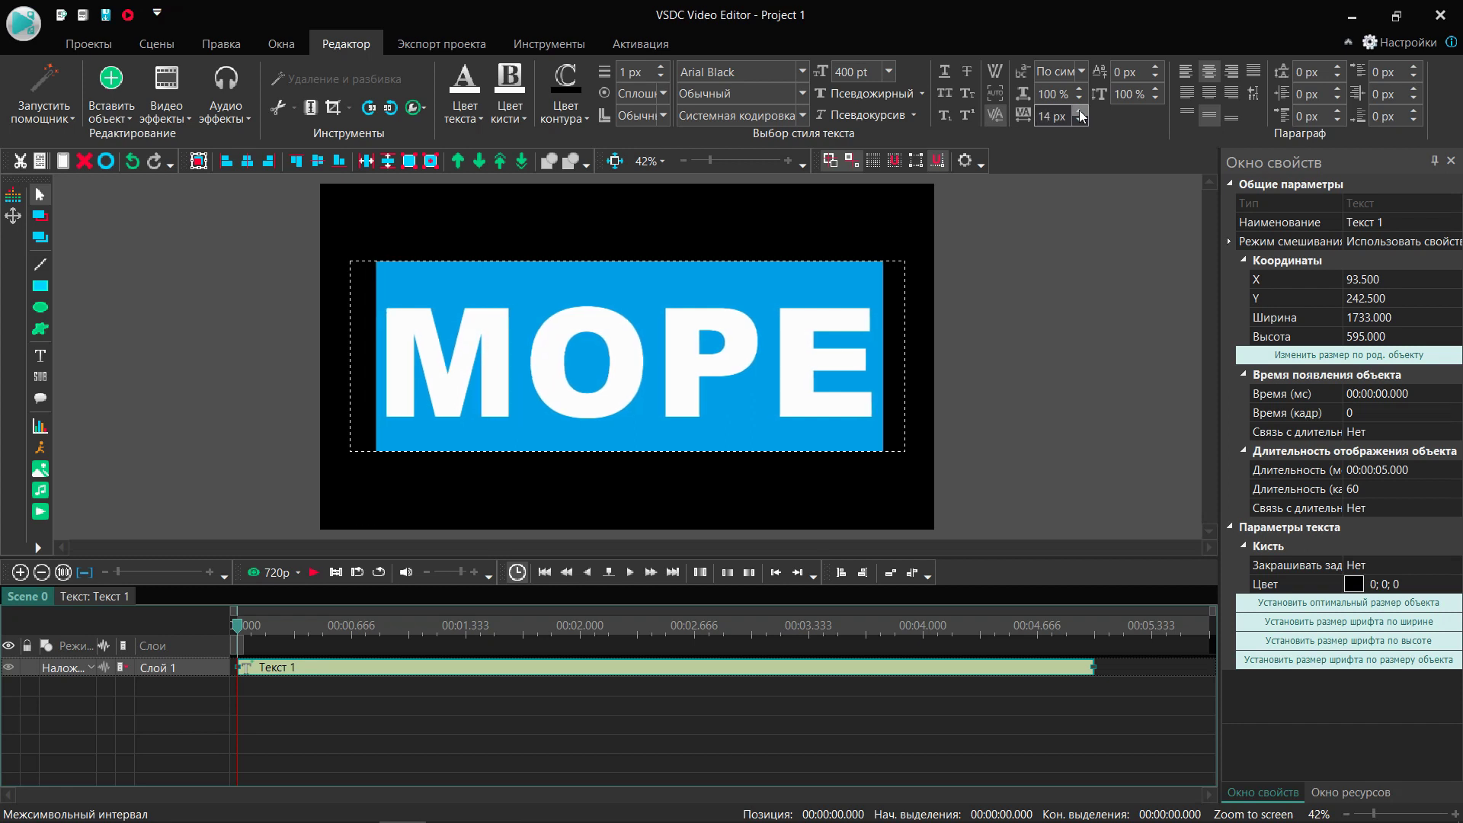
pyautogui.click(1079, 110)
pyautogui.click(1080, 110)
pyautogui.click(1079, 110)
pyautogui.click(1079, 111)
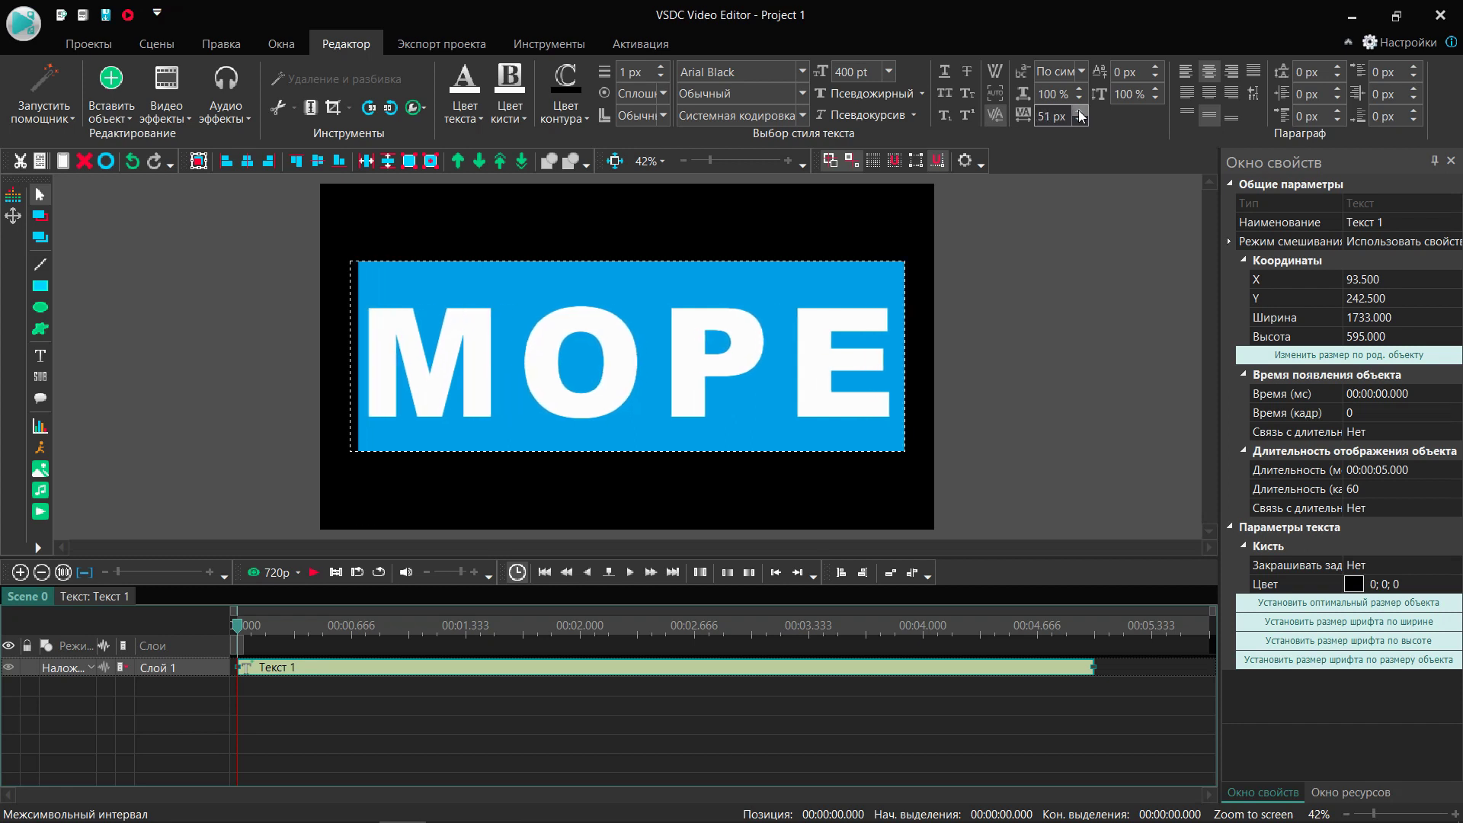
pyautogui.click(1079, 110)
pyautogui.click(1079, 111)
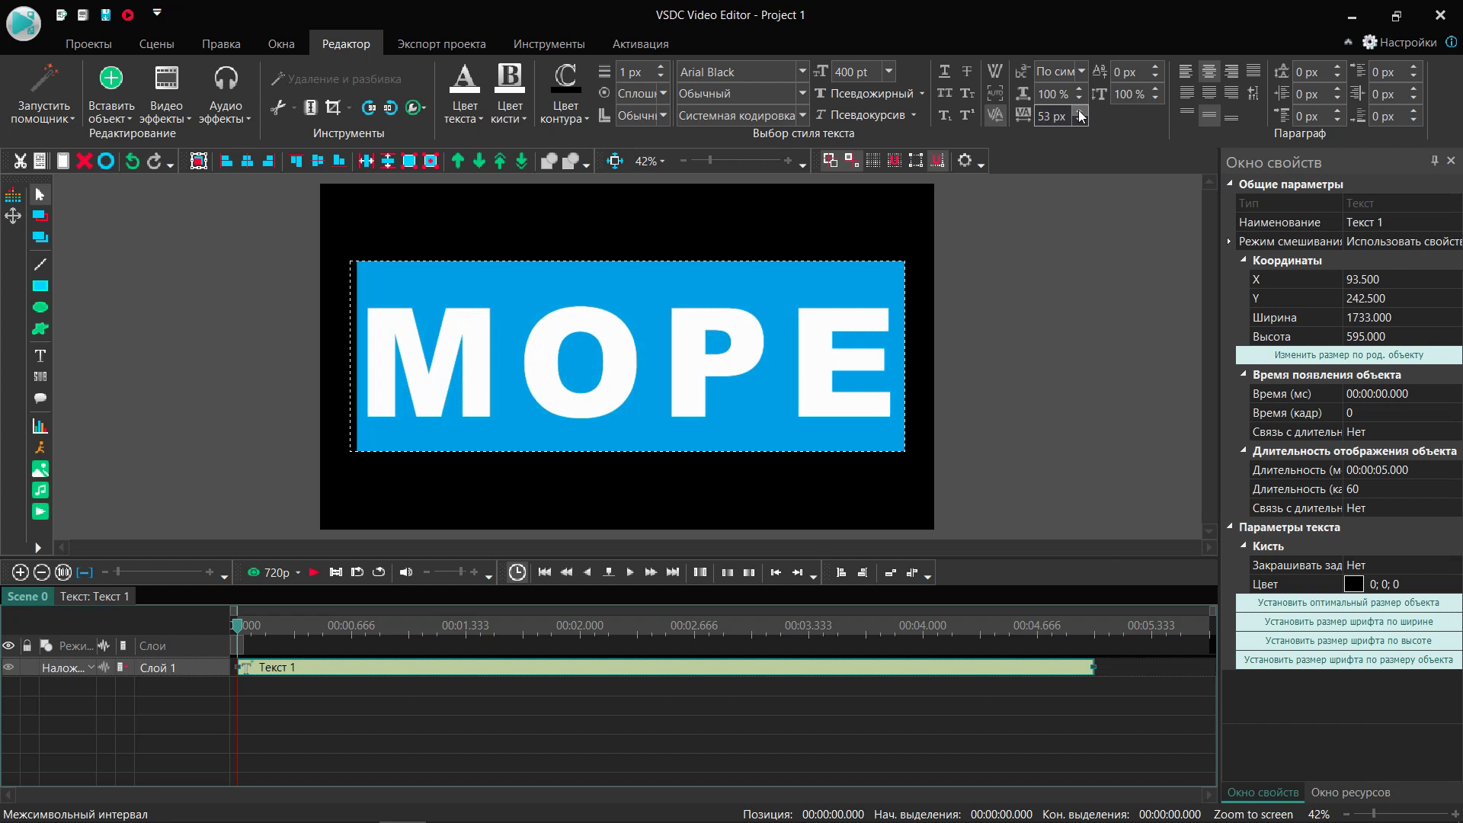
pyautogui.click(1360, 357)
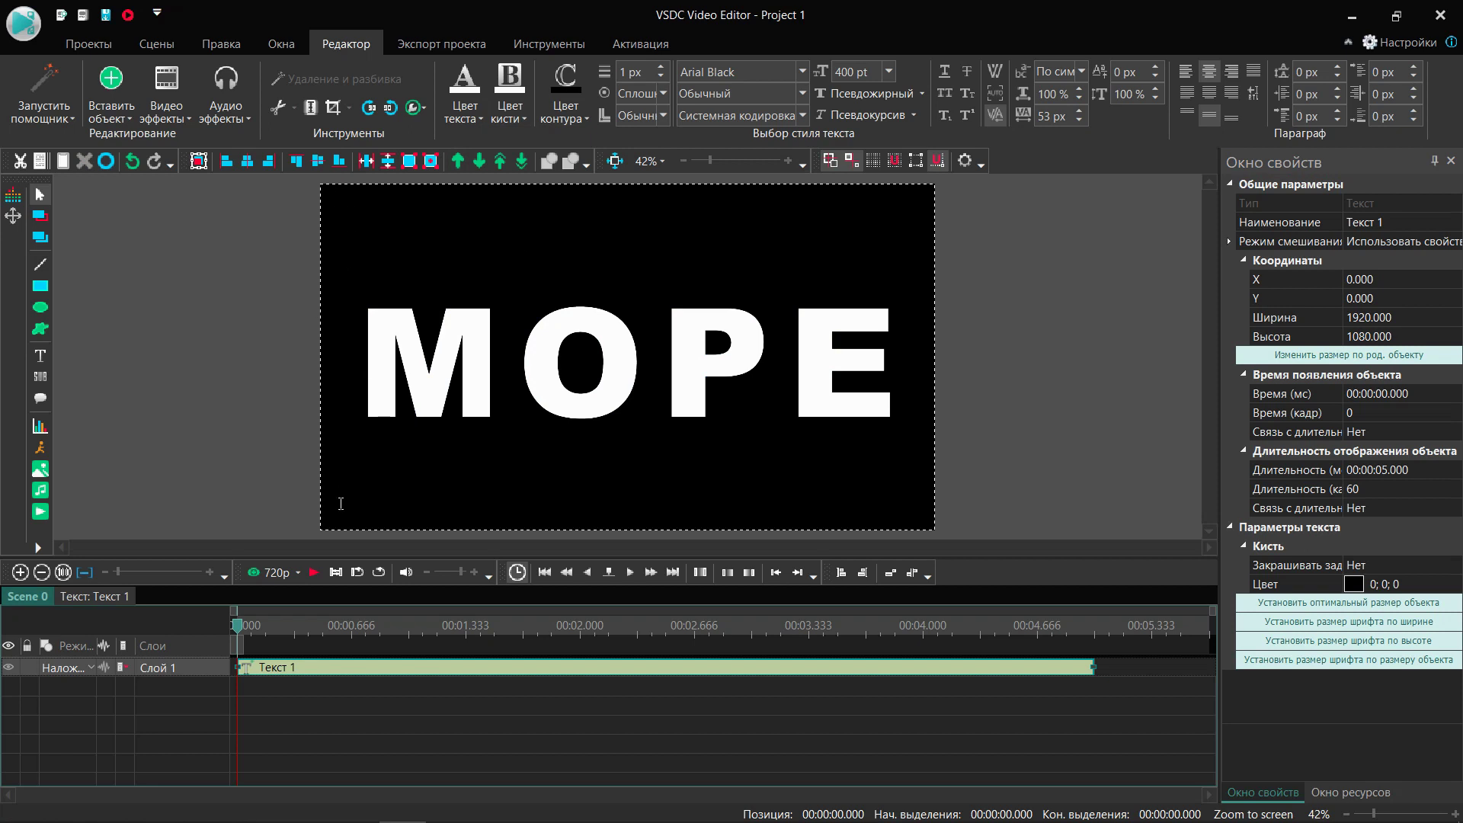
# - Insert the video Blue Ocean - 19861 inside the text object, starting from the cursor position on a new layer
pyautogui.doubleClick(365, 671)
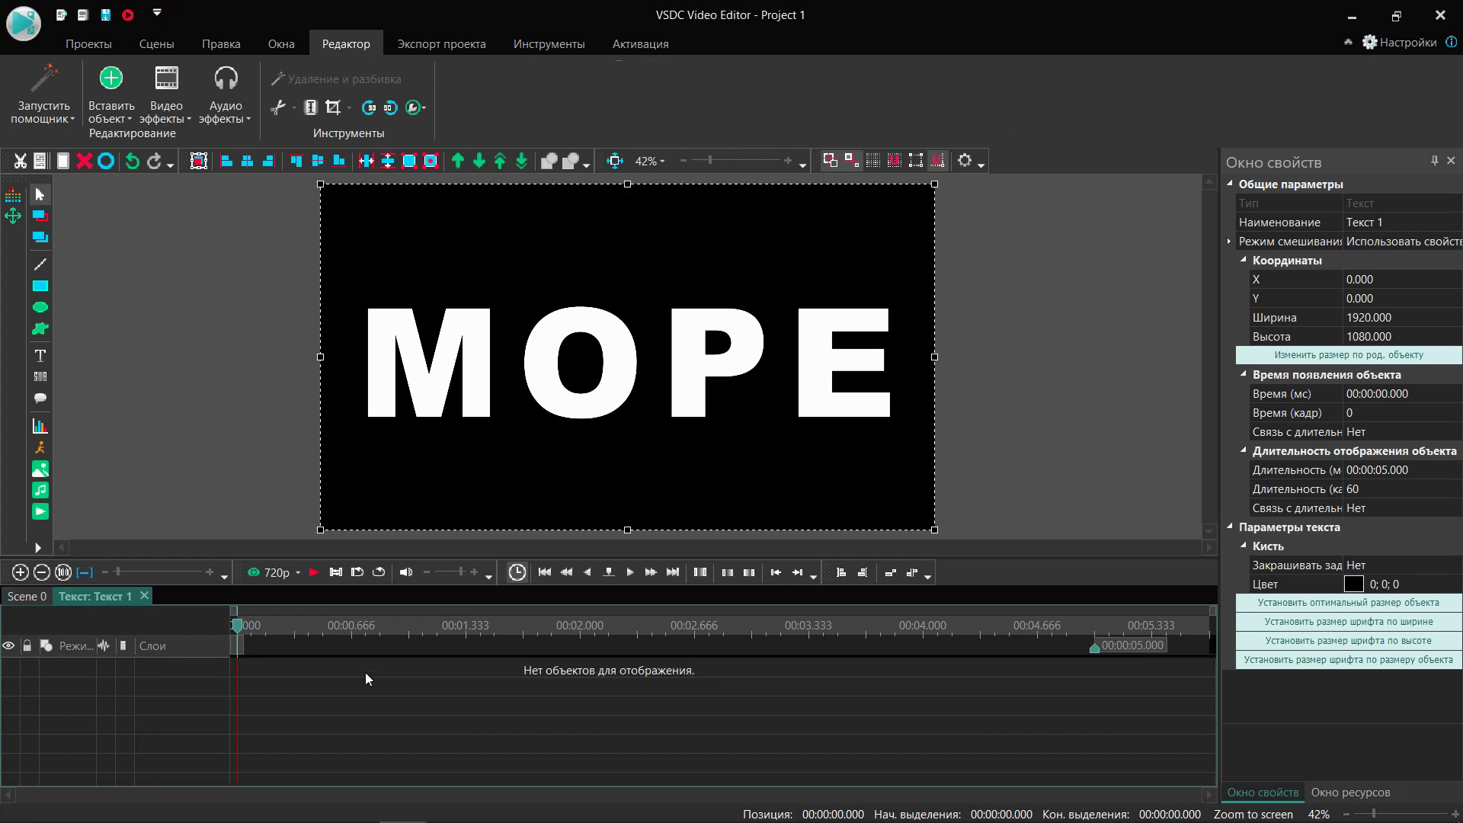
pyautogui.click(41, 512)
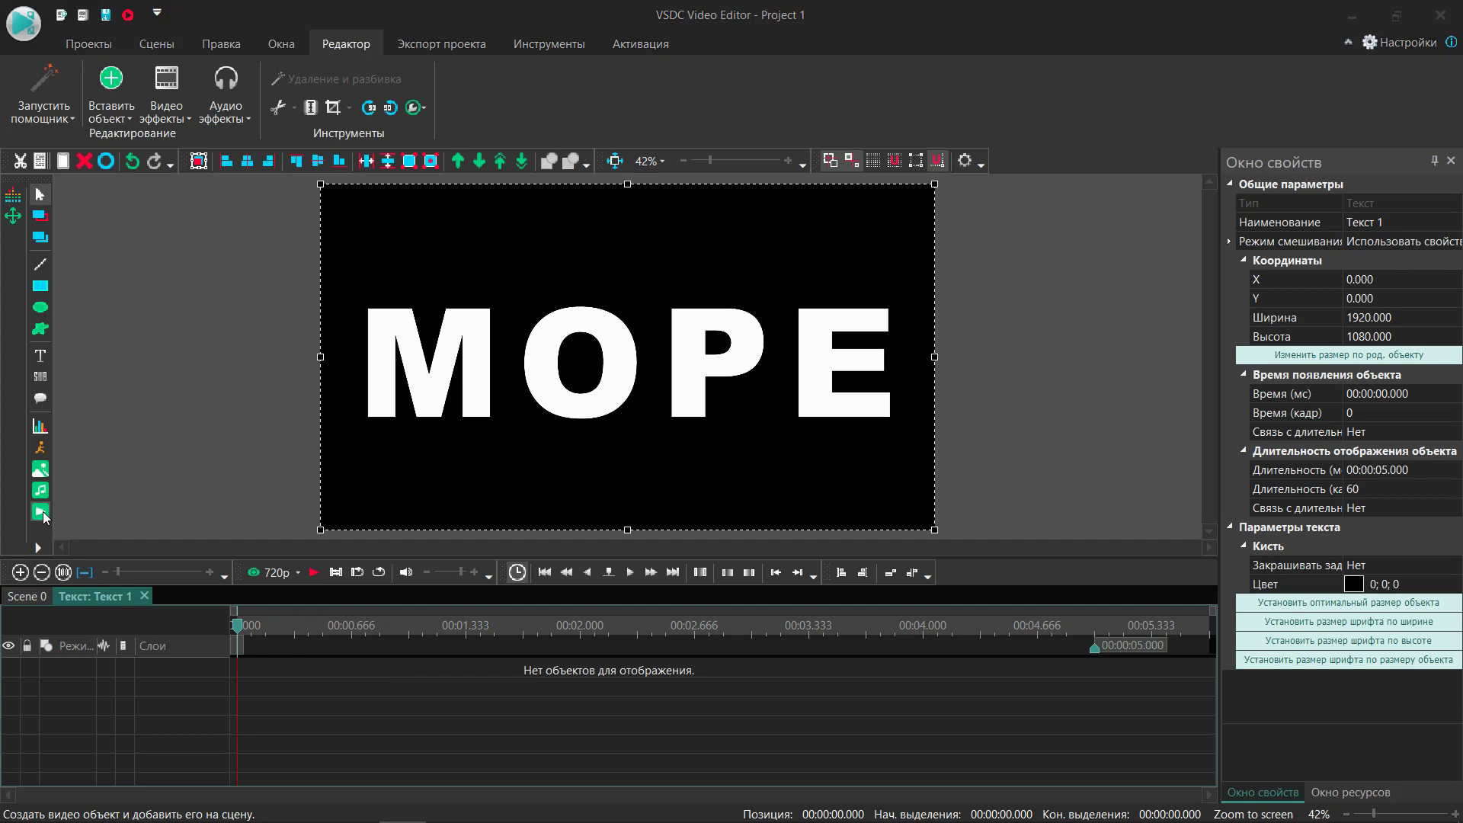
pyautogui.click(706, 293)
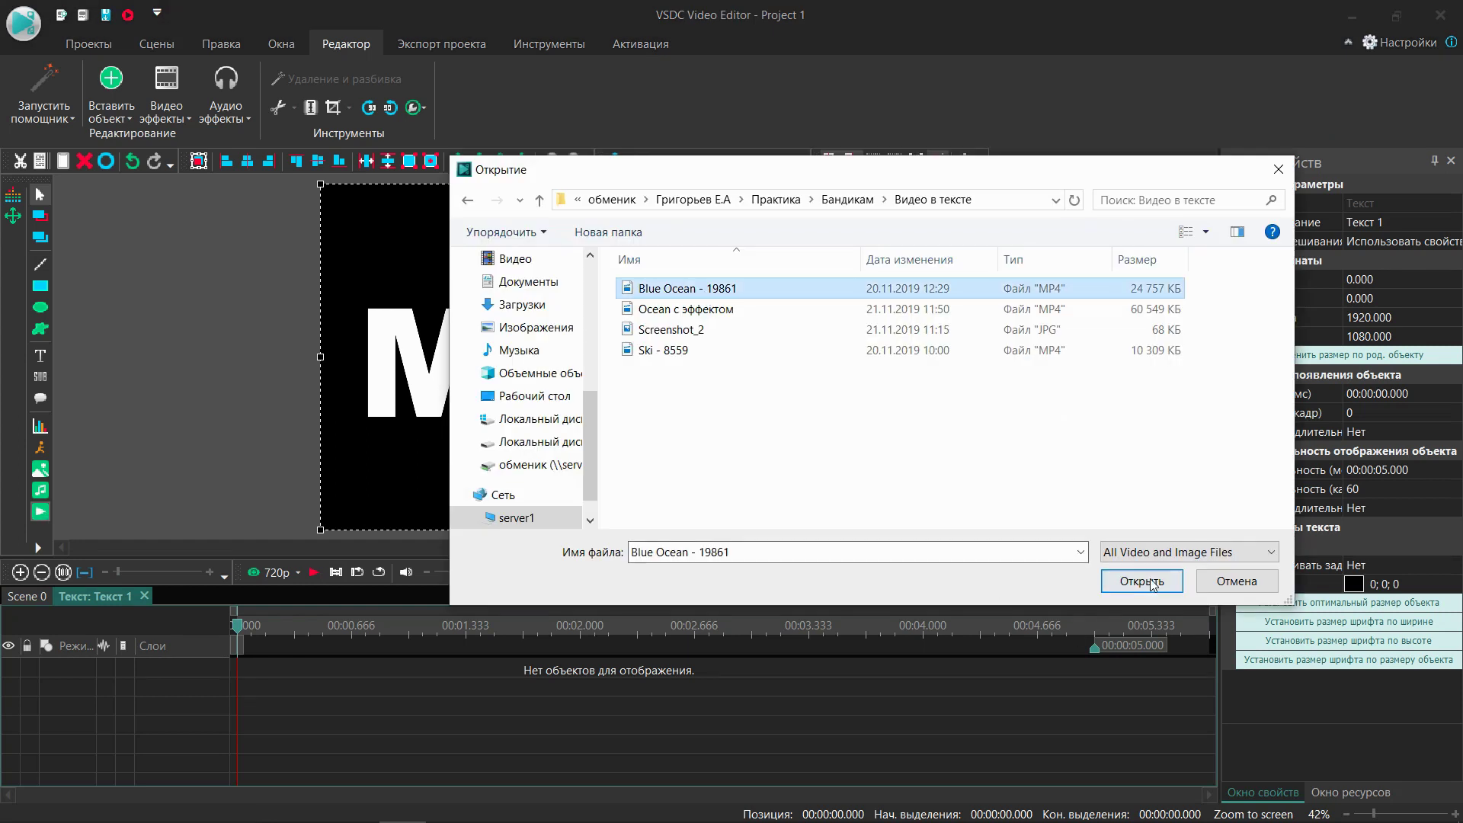
pyautogui.click(1122, 582)
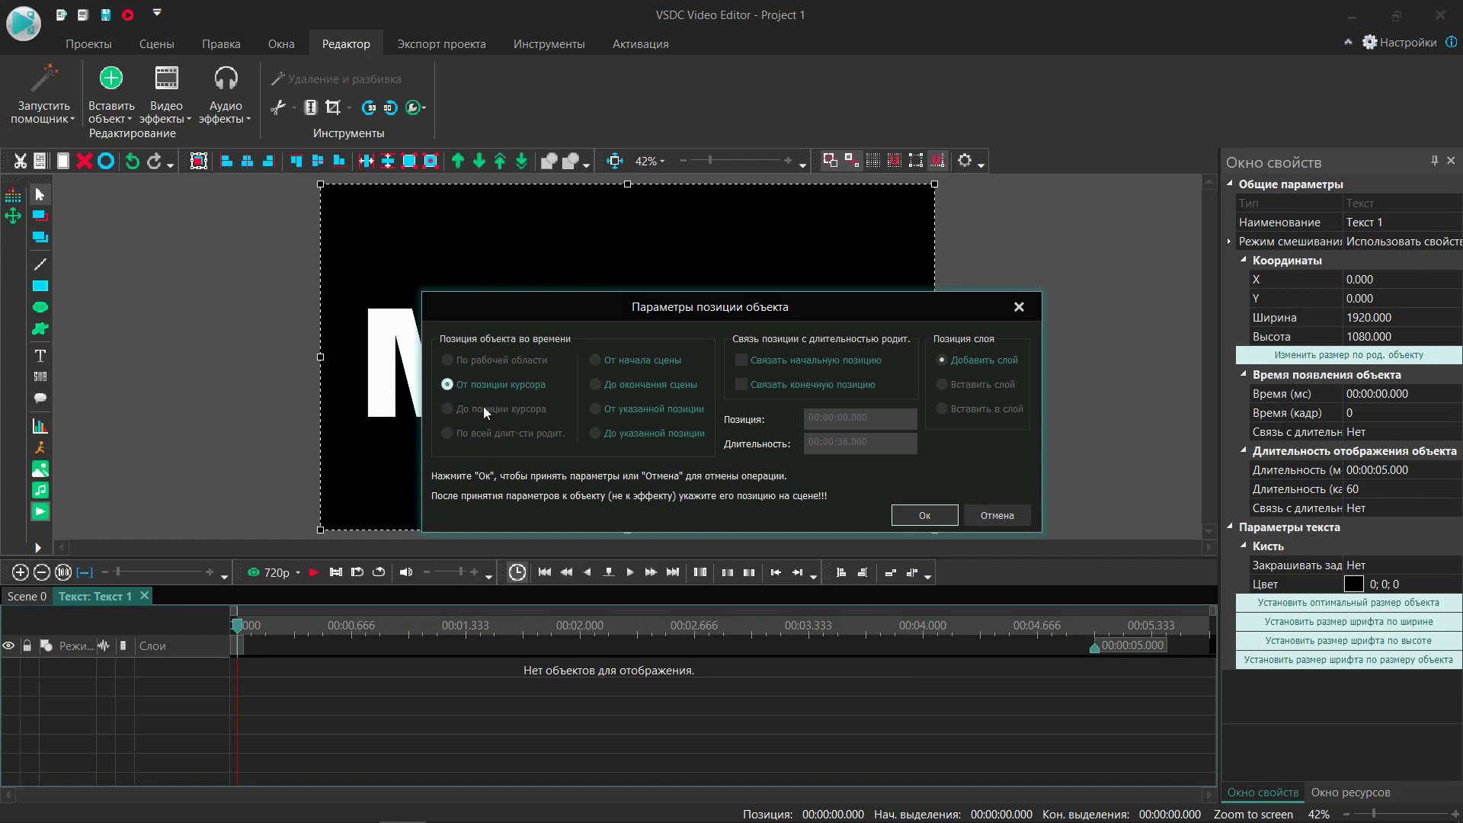
pyautogui.click(912, 514)
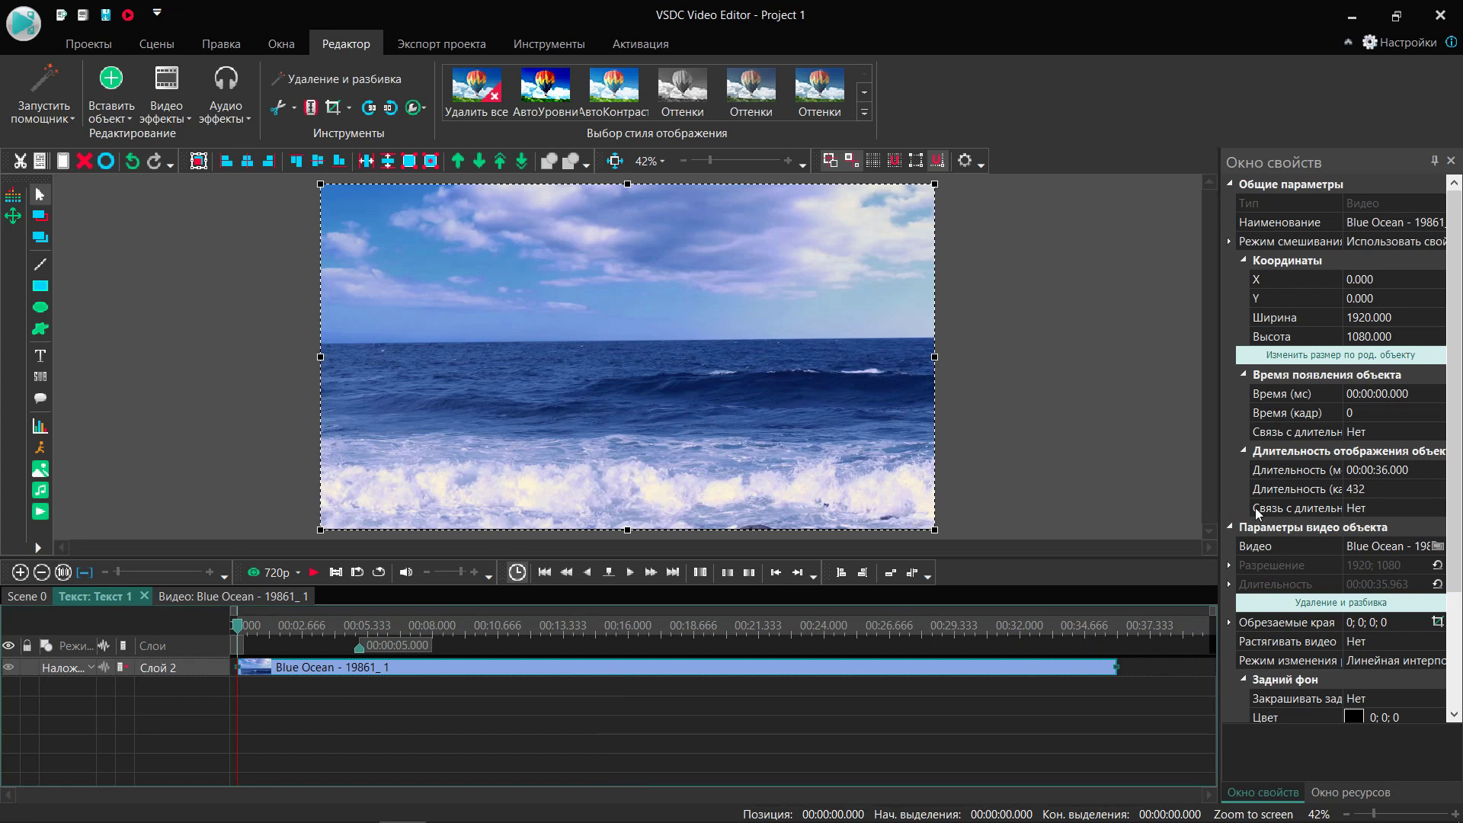
# - Set the ocean video's duration to 00:00:05.000 and its layer's blend mode to Source in
pyautogui.click(1376, 469)
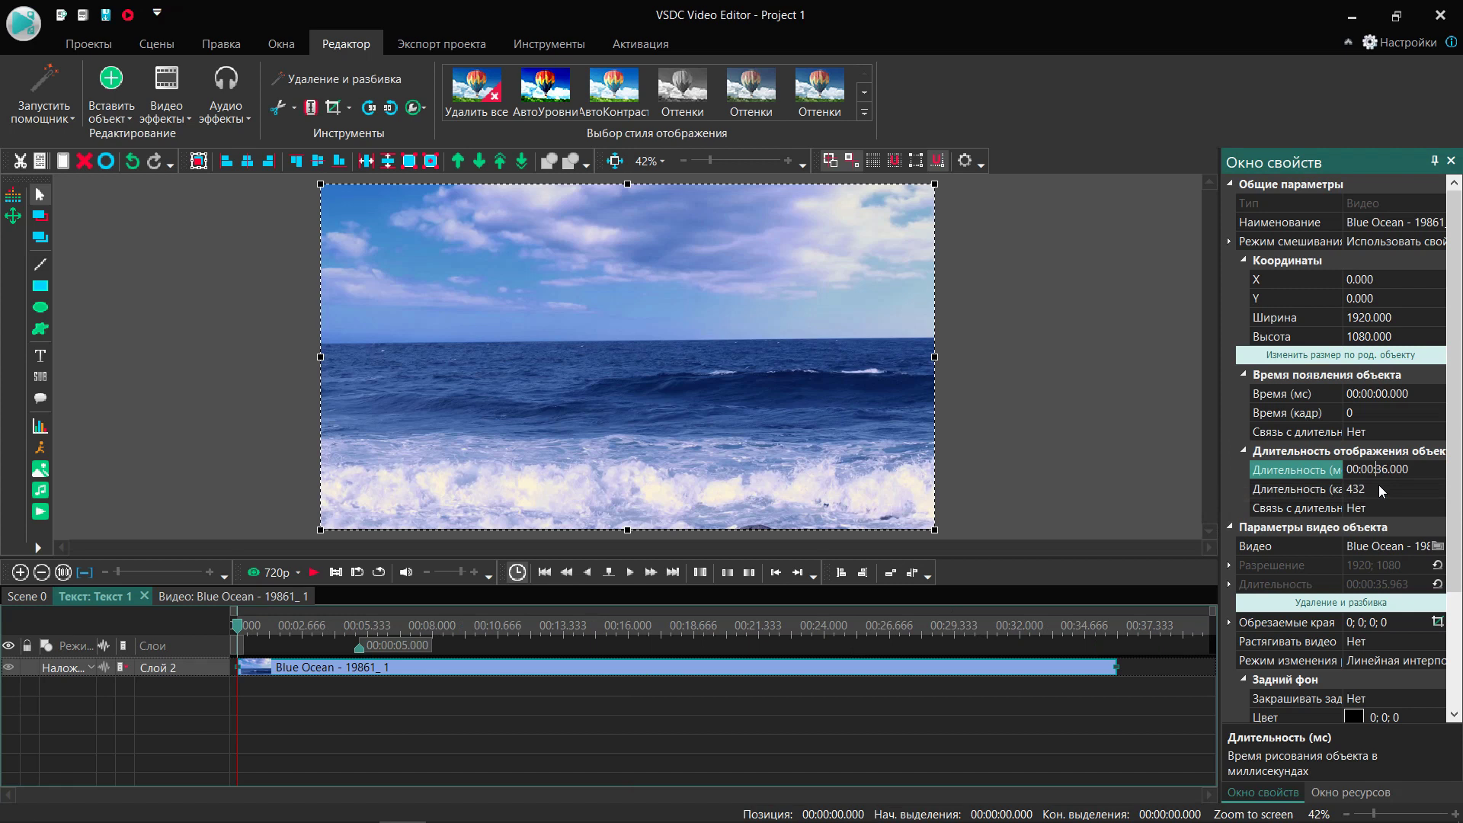
pyautogui.write('05')
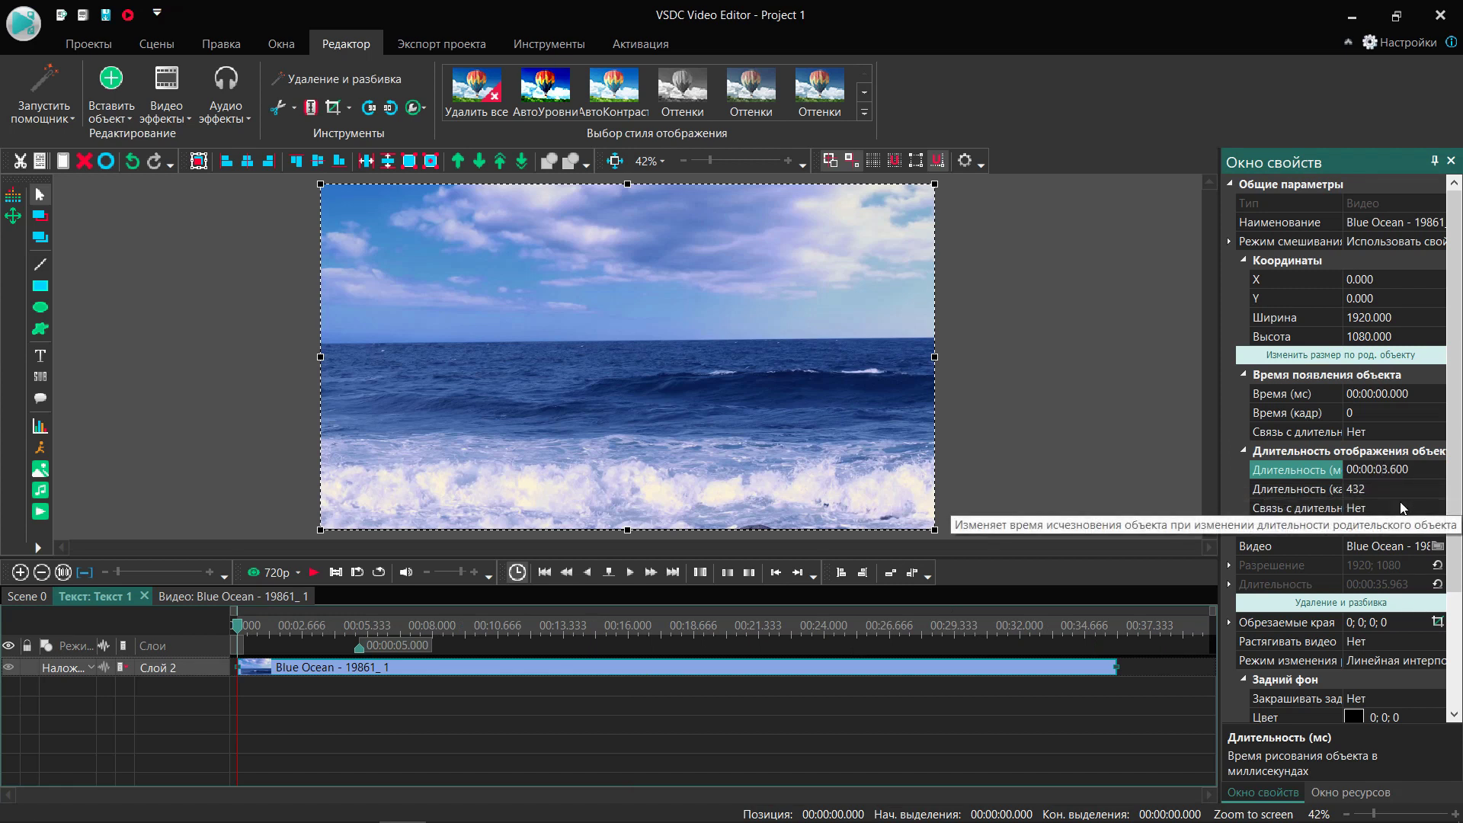
pyautogui.press('Return')
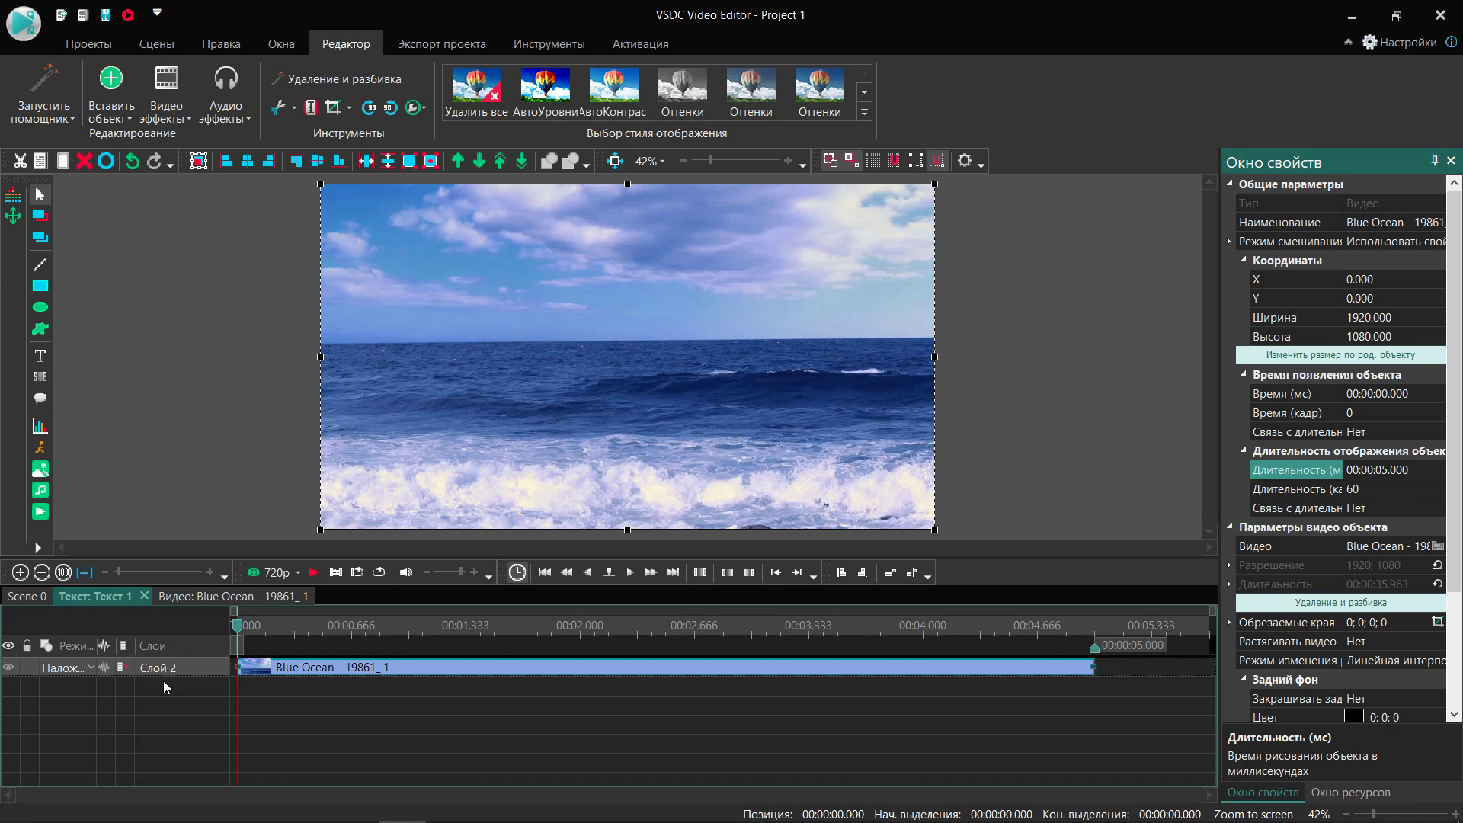
pyautogui.click(92, 668)
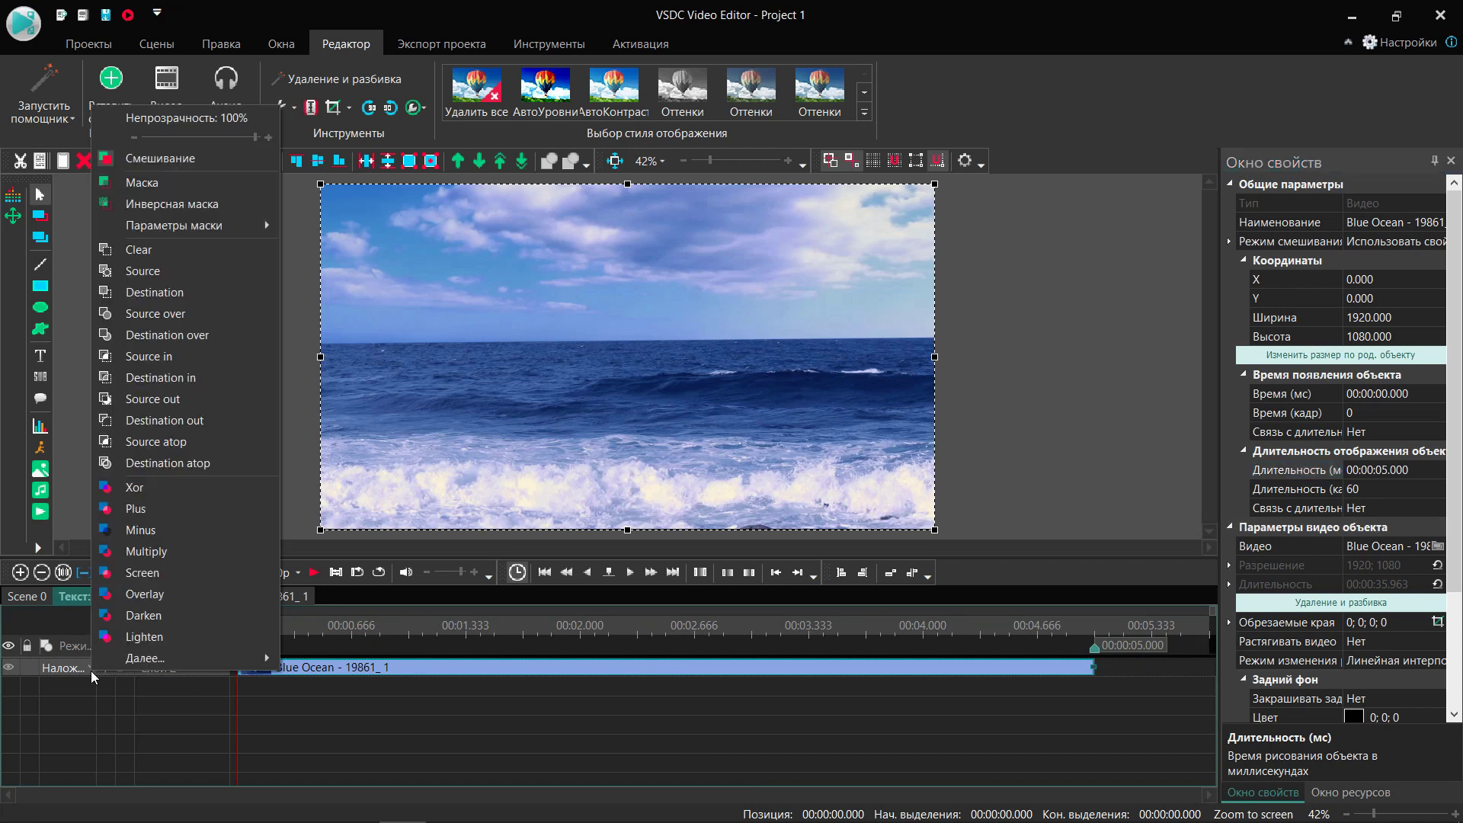
pyautogui.click(151, 360)
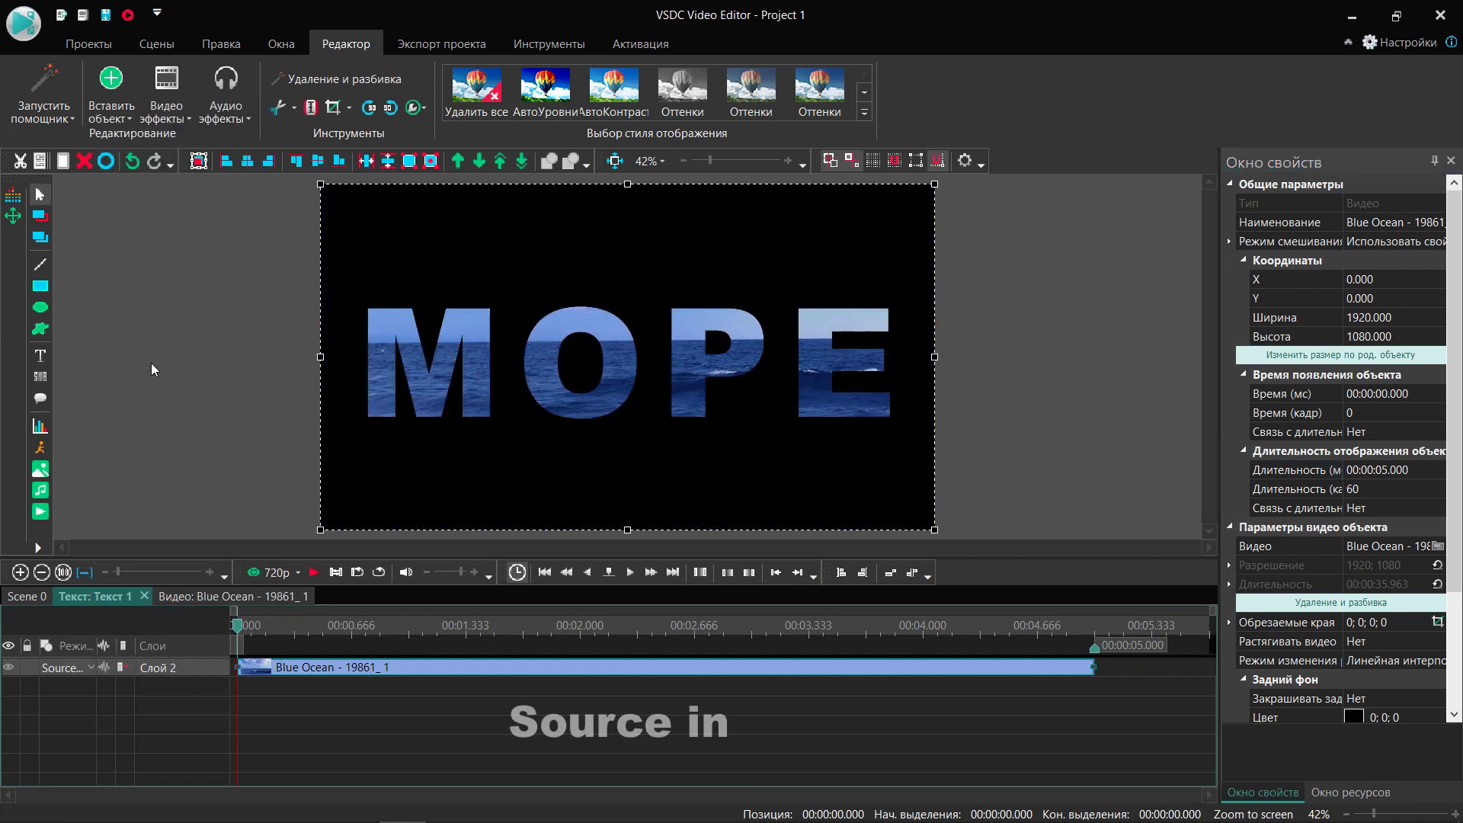
# - Preview the video playing inside the letters and return the timeline cursor to the start
pyautogui.click(314, 572)
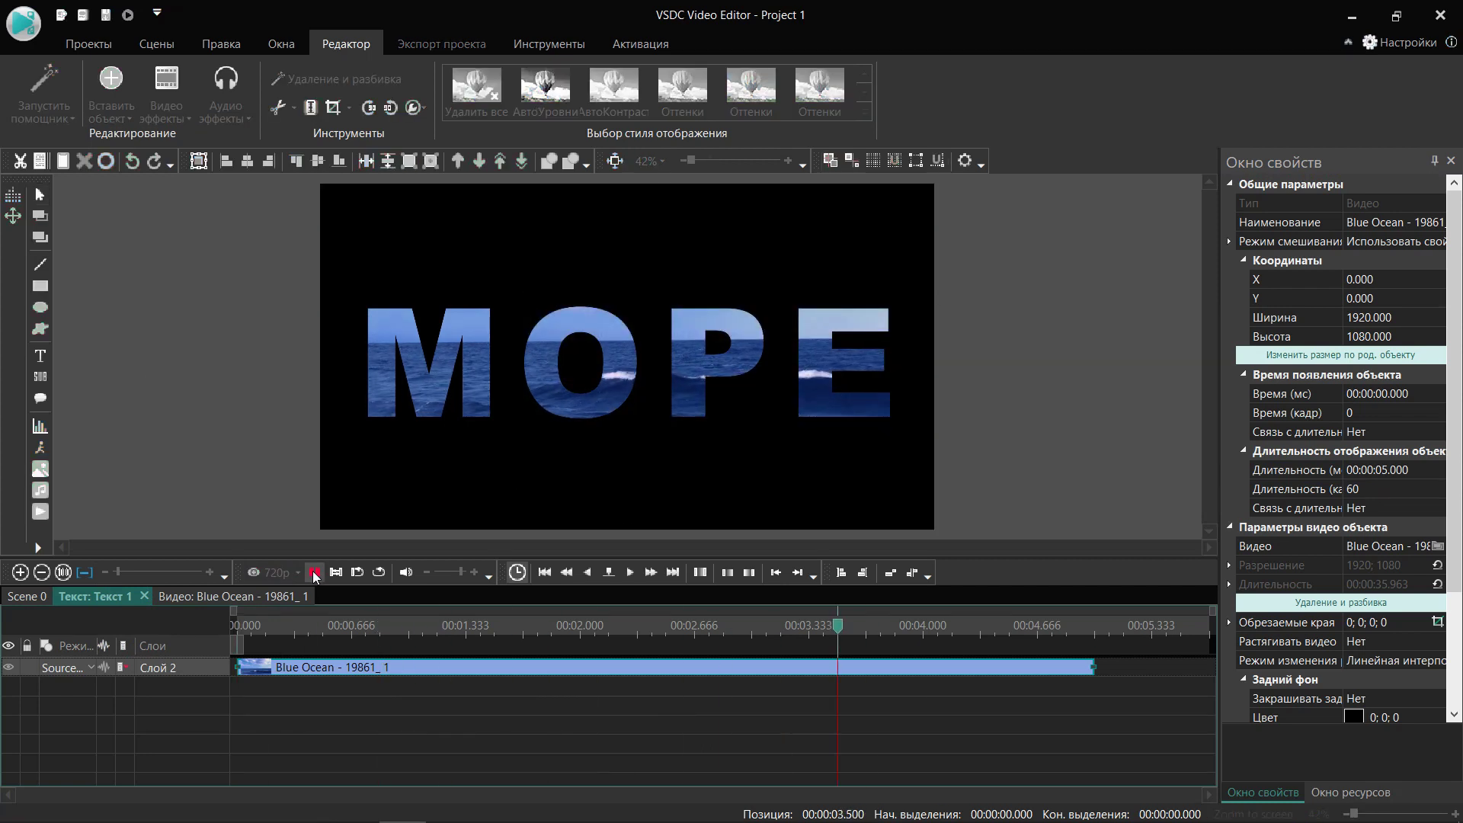
pyautogui.click(313, 574)
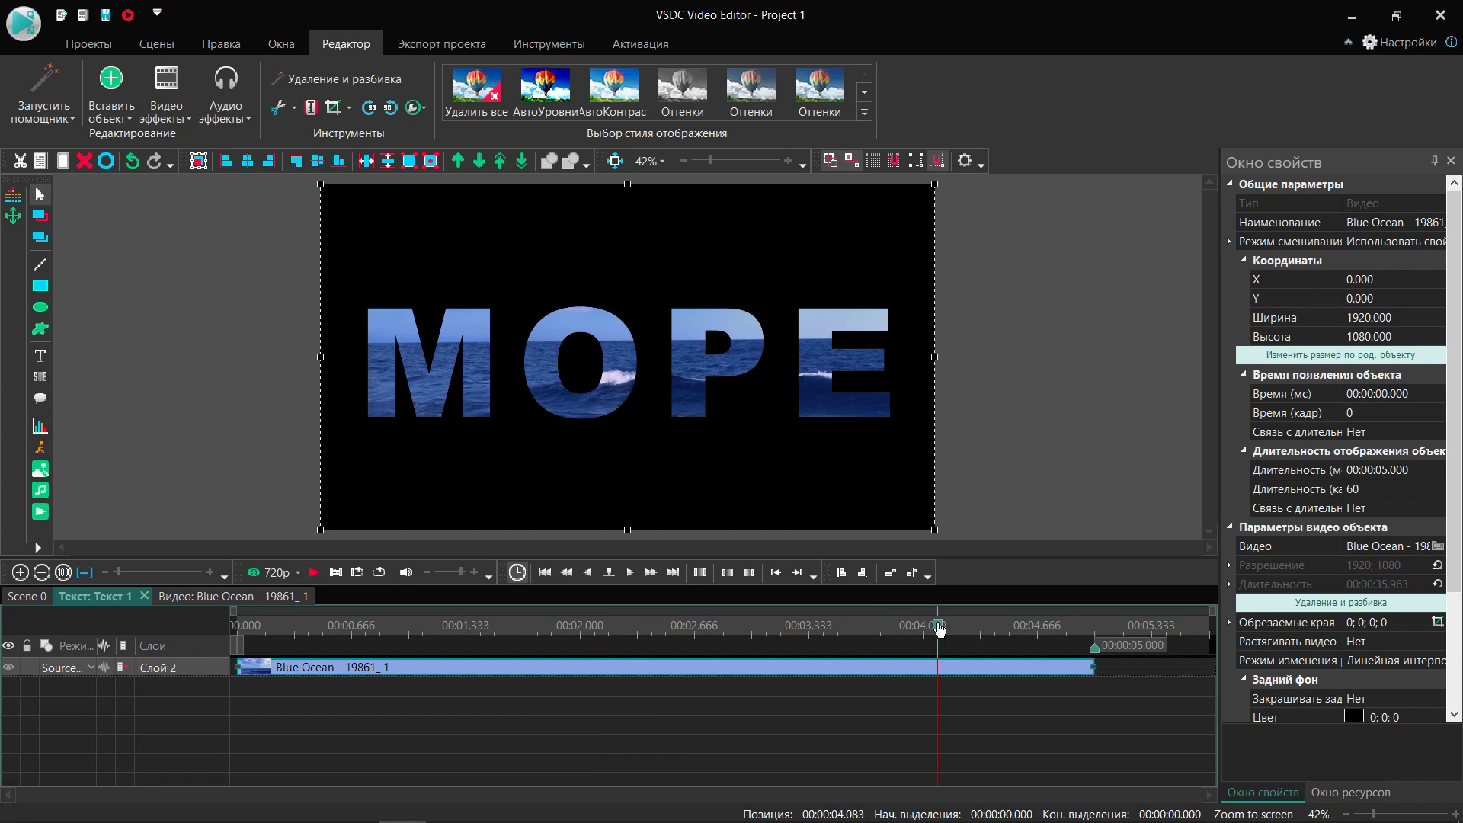
pyautogui.moveTo(940, 628); pyautogui.dragTo(236, 626)
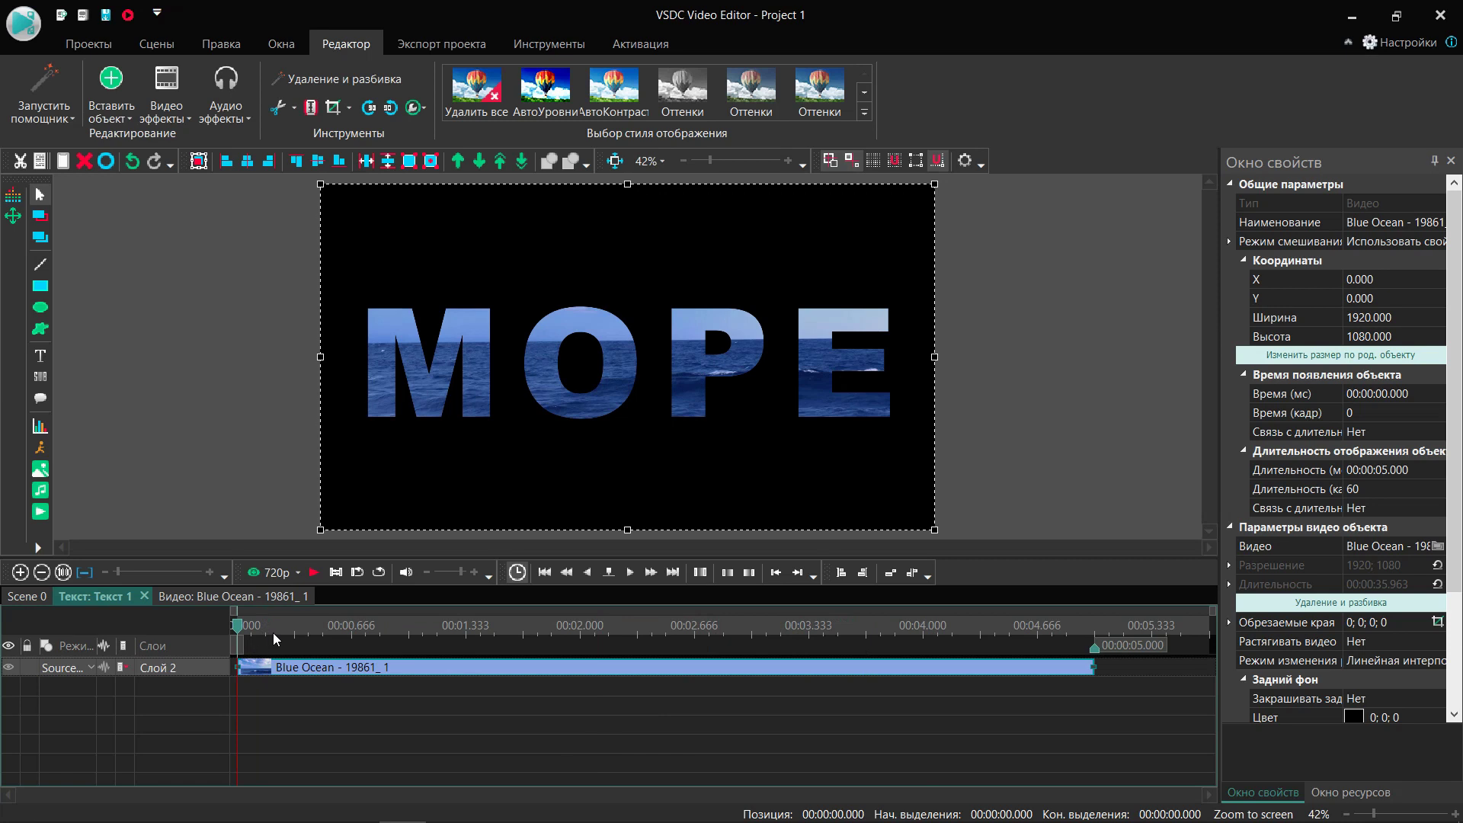
# - Return to Scene 0 and convert the text object into a sprite
pyautogui.click(25, 596)
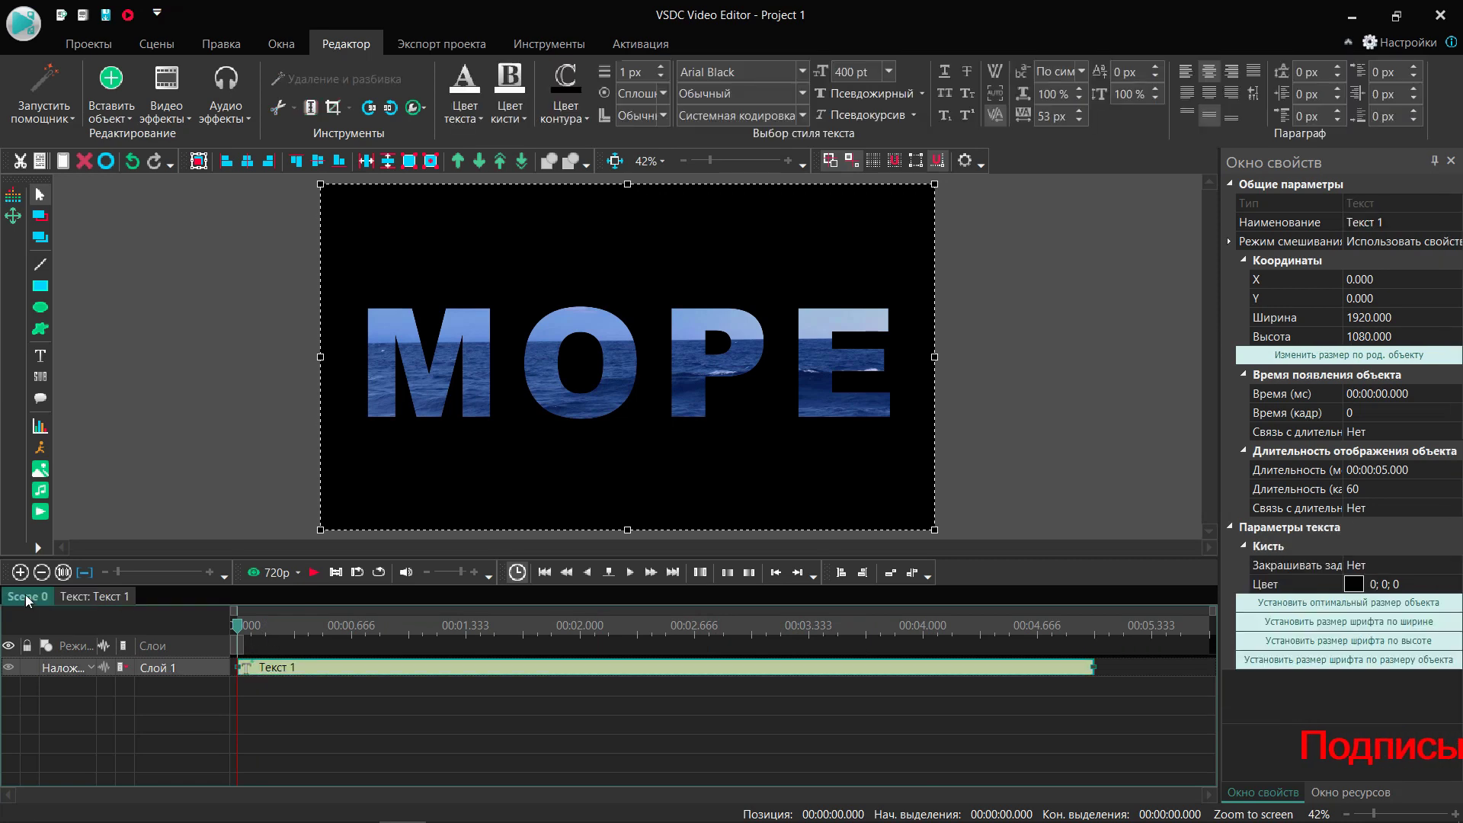
pyautogui.rightClick(426, 668)
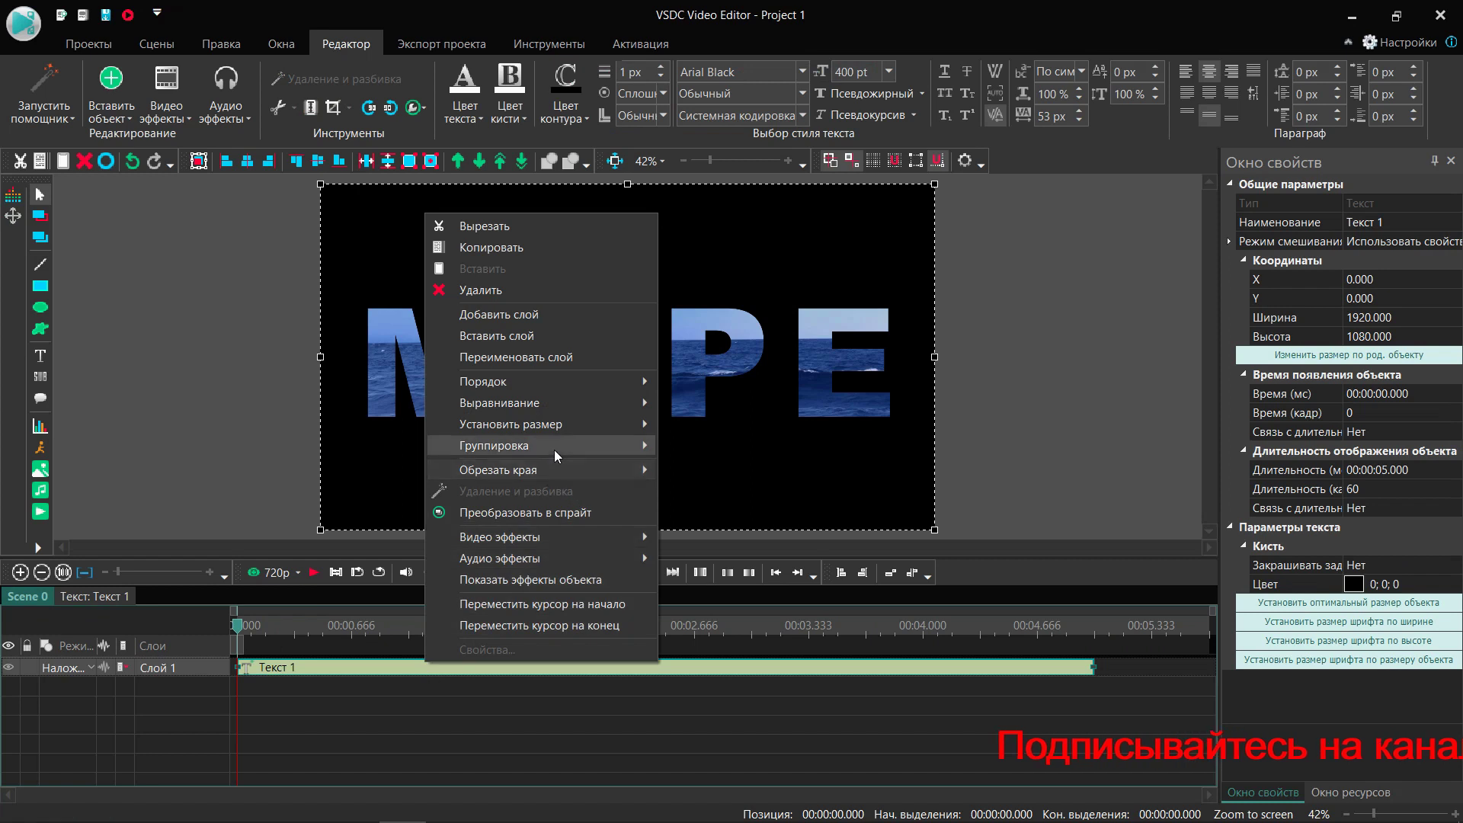
pyautogui.click(556, 512)
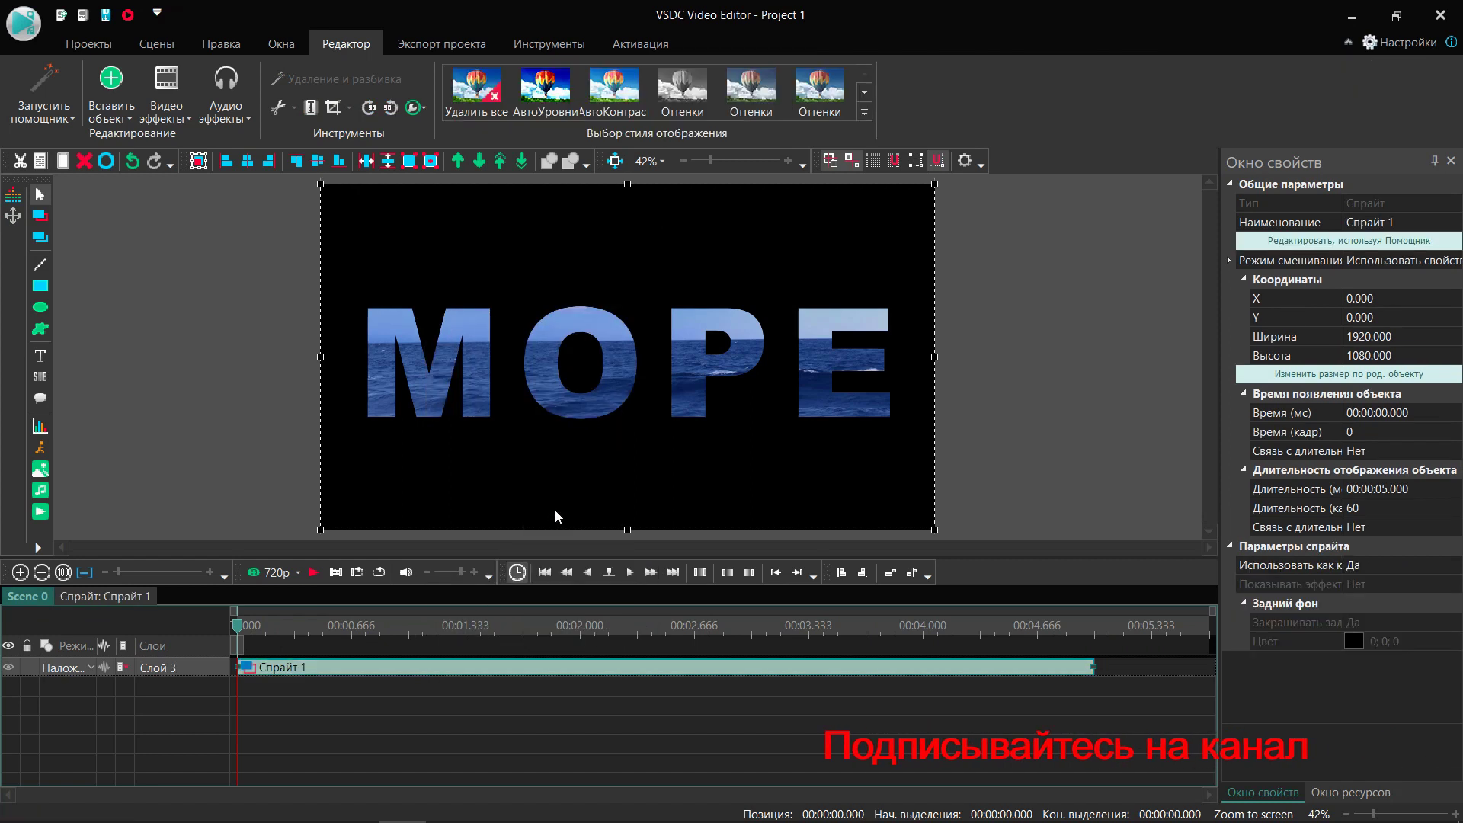
# - Set the sprite's use-as-container option to Нет and its show-effects-while-editing option to Да
pyautogui.click(1381, 525)
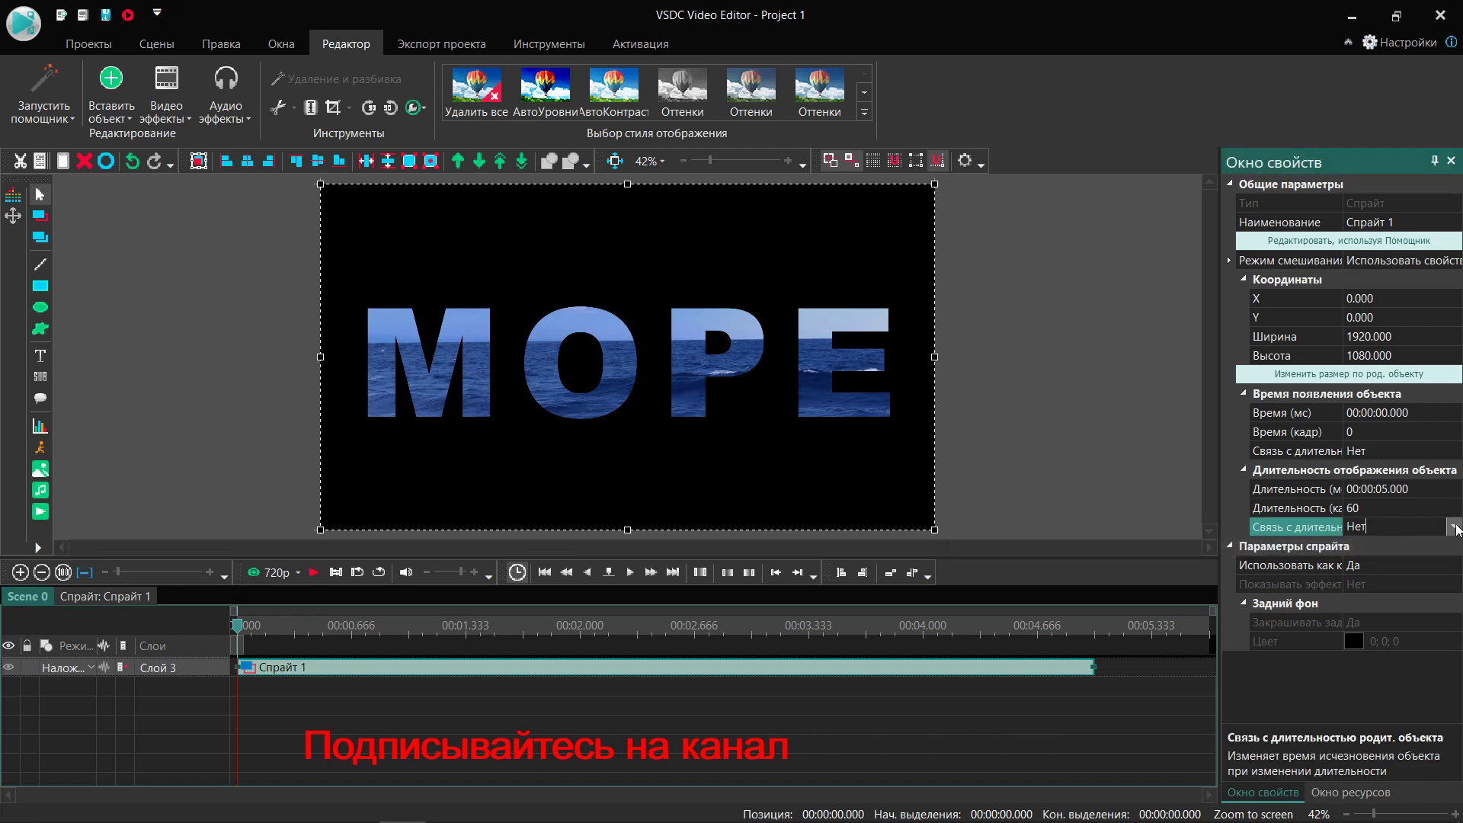
pyautogui.click(1429, 564)
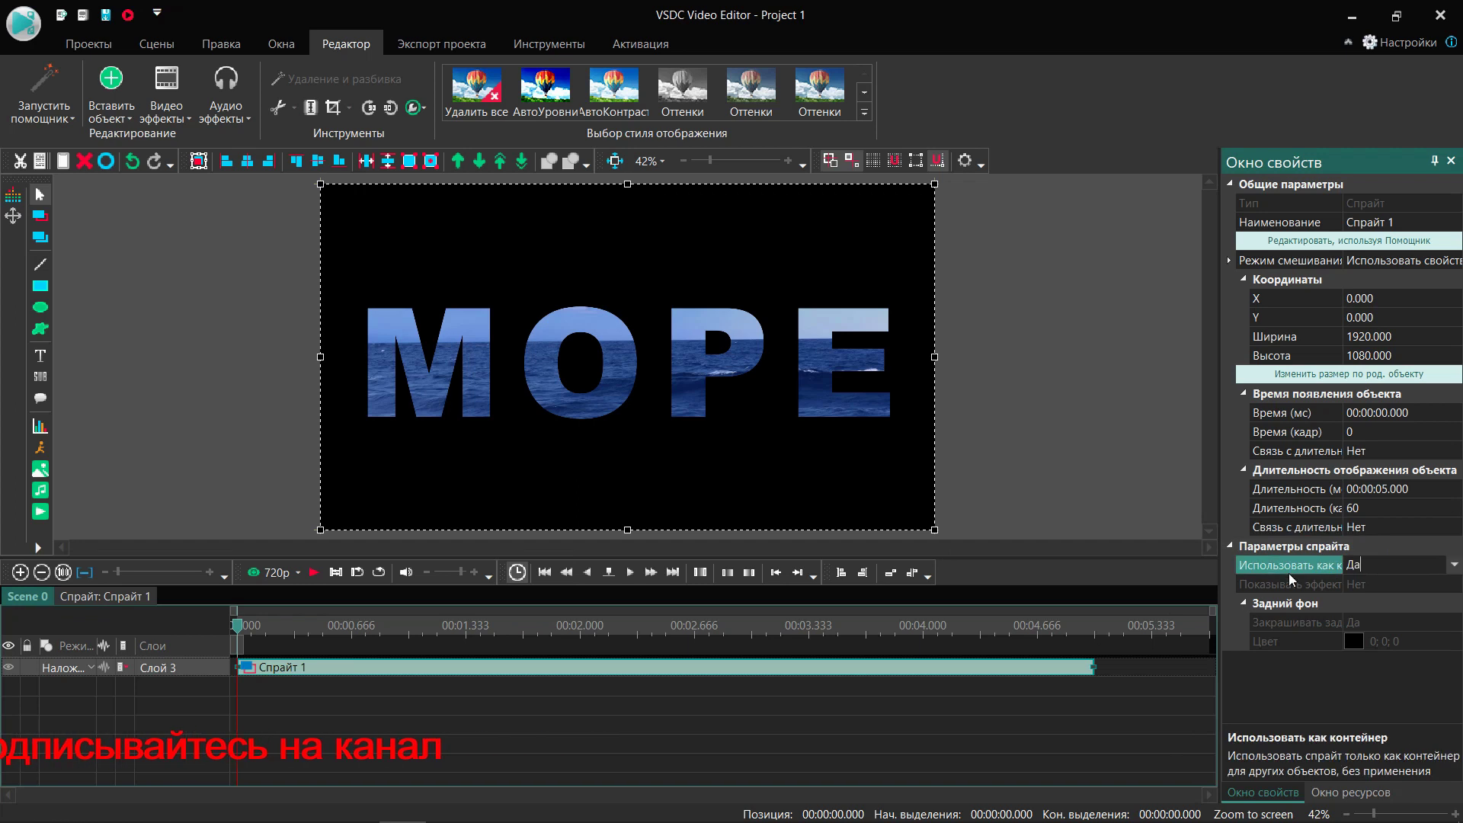
pyautogui.click(1454, 565)
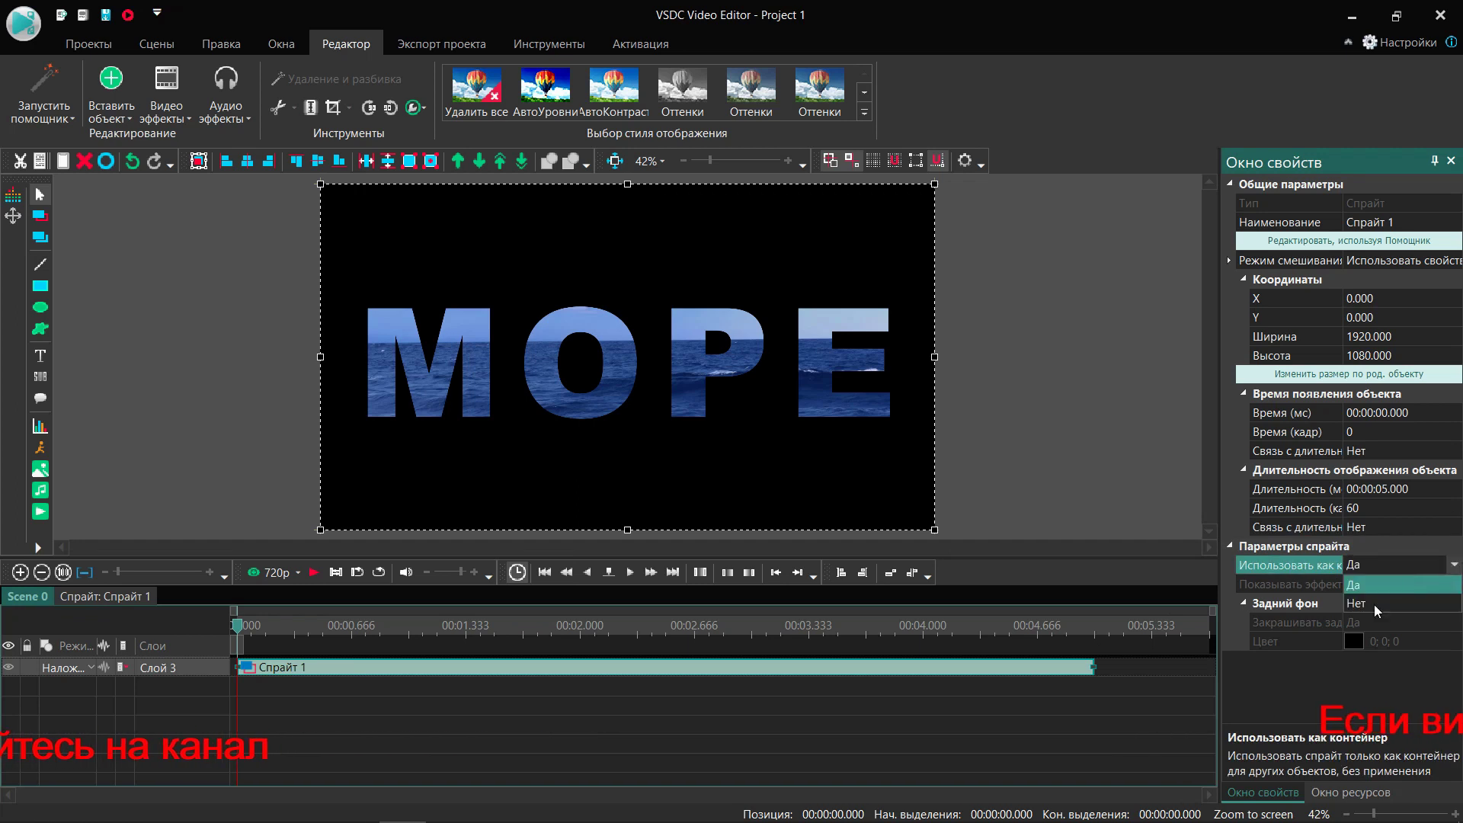
pyautogui.click(1369, 604)
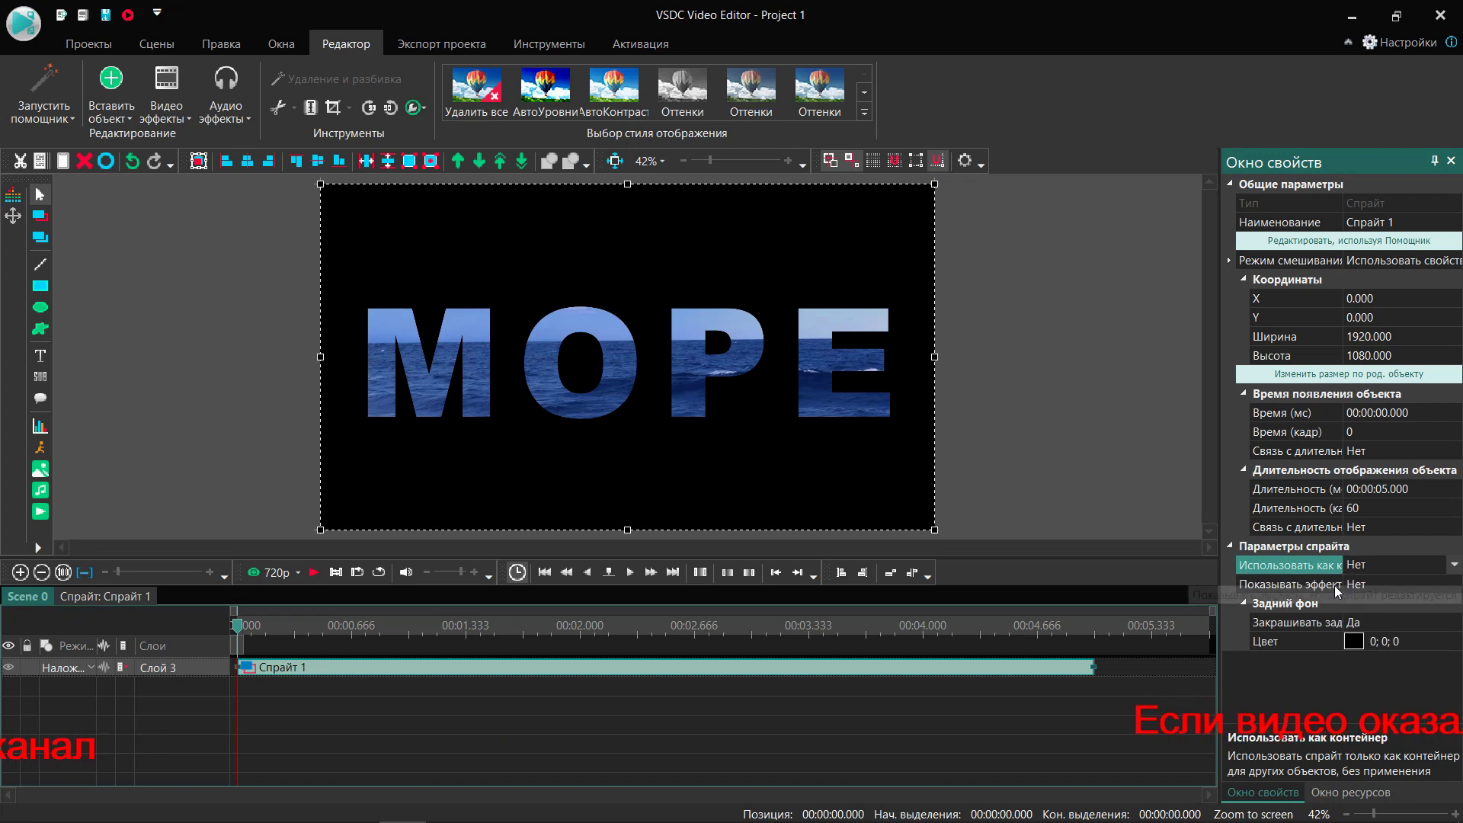
pyautogui.click(1334, 587)
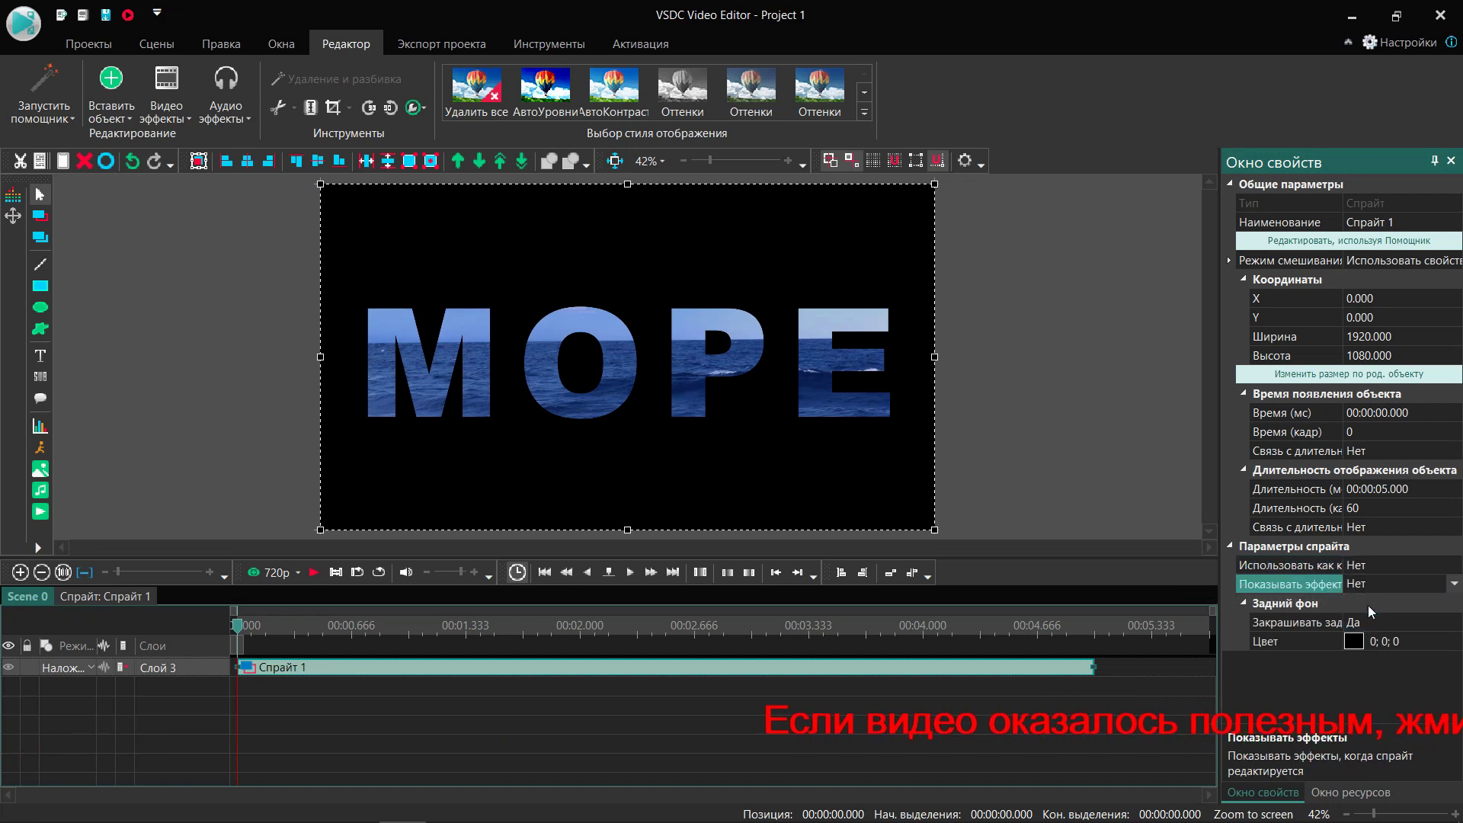
pyautogui.press('Up')
# - Inside the sprite's text object, add an Обрезка (crop) effect spanning the parent's full duration and place it below the Blue Ocean video
pyautogui.doubleClick(613, 670)
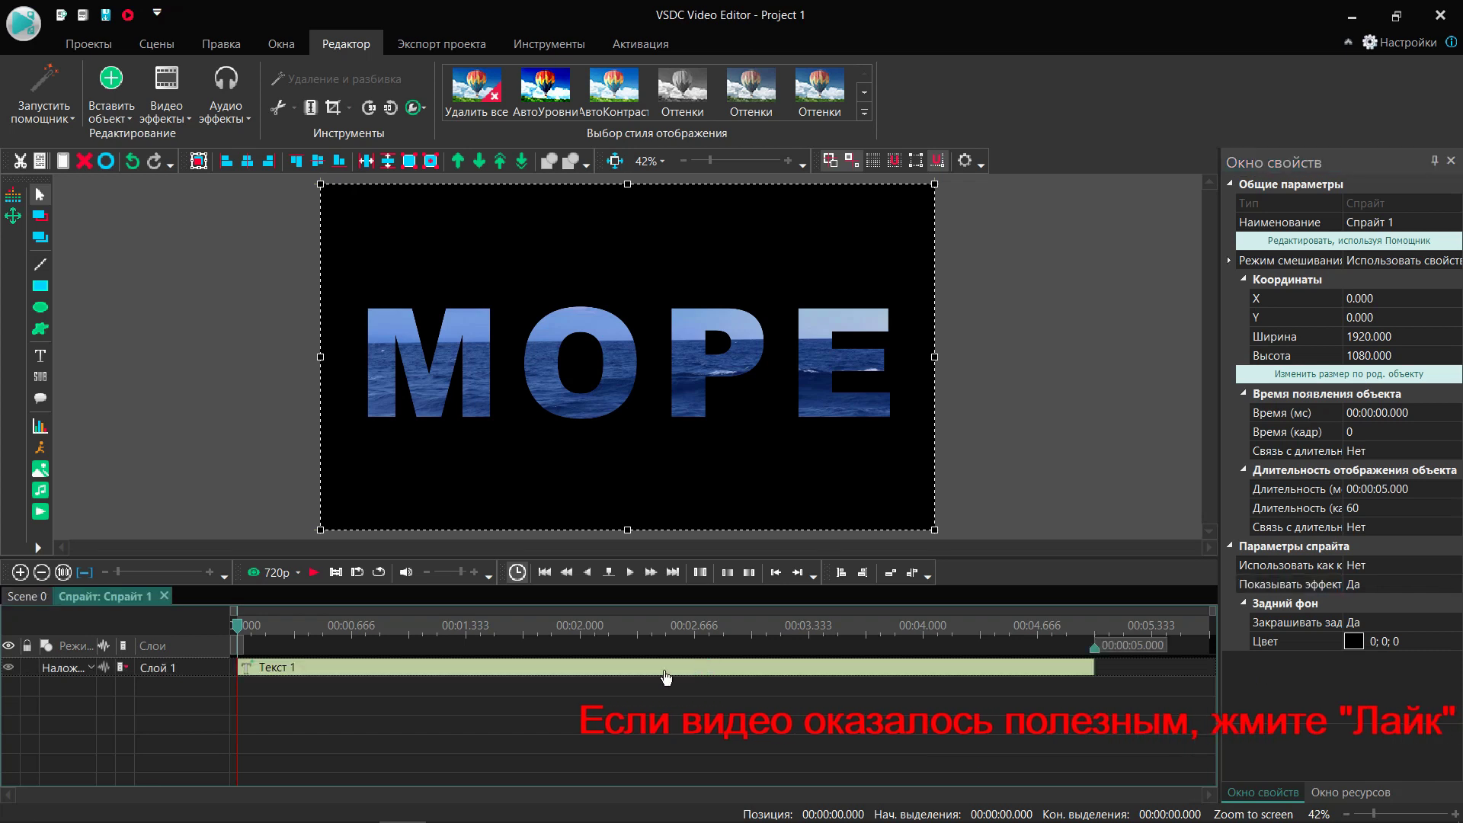
pyautogui.doubleClick(613, 669)
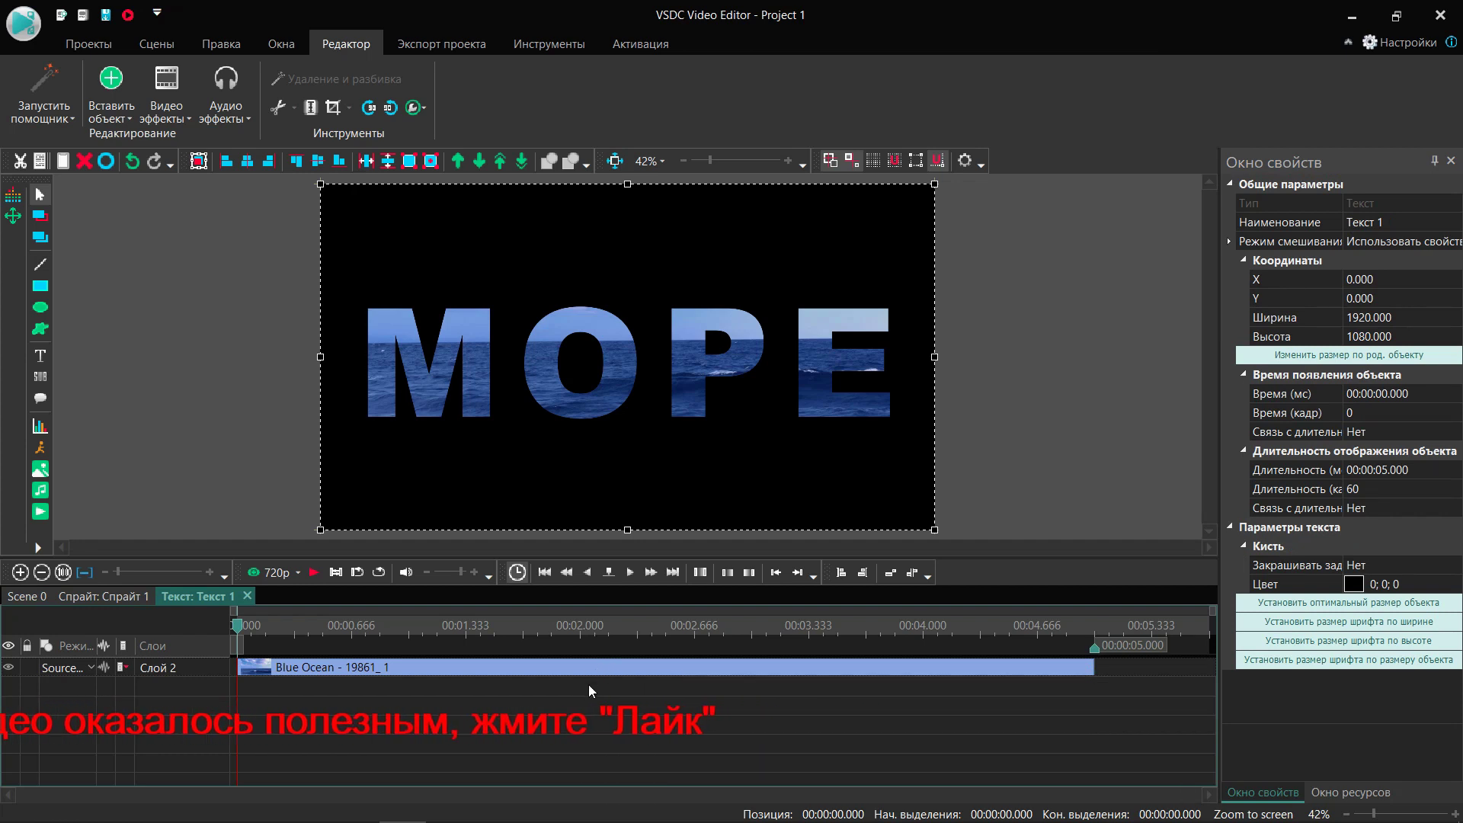
pyautogui.click(588, 685)
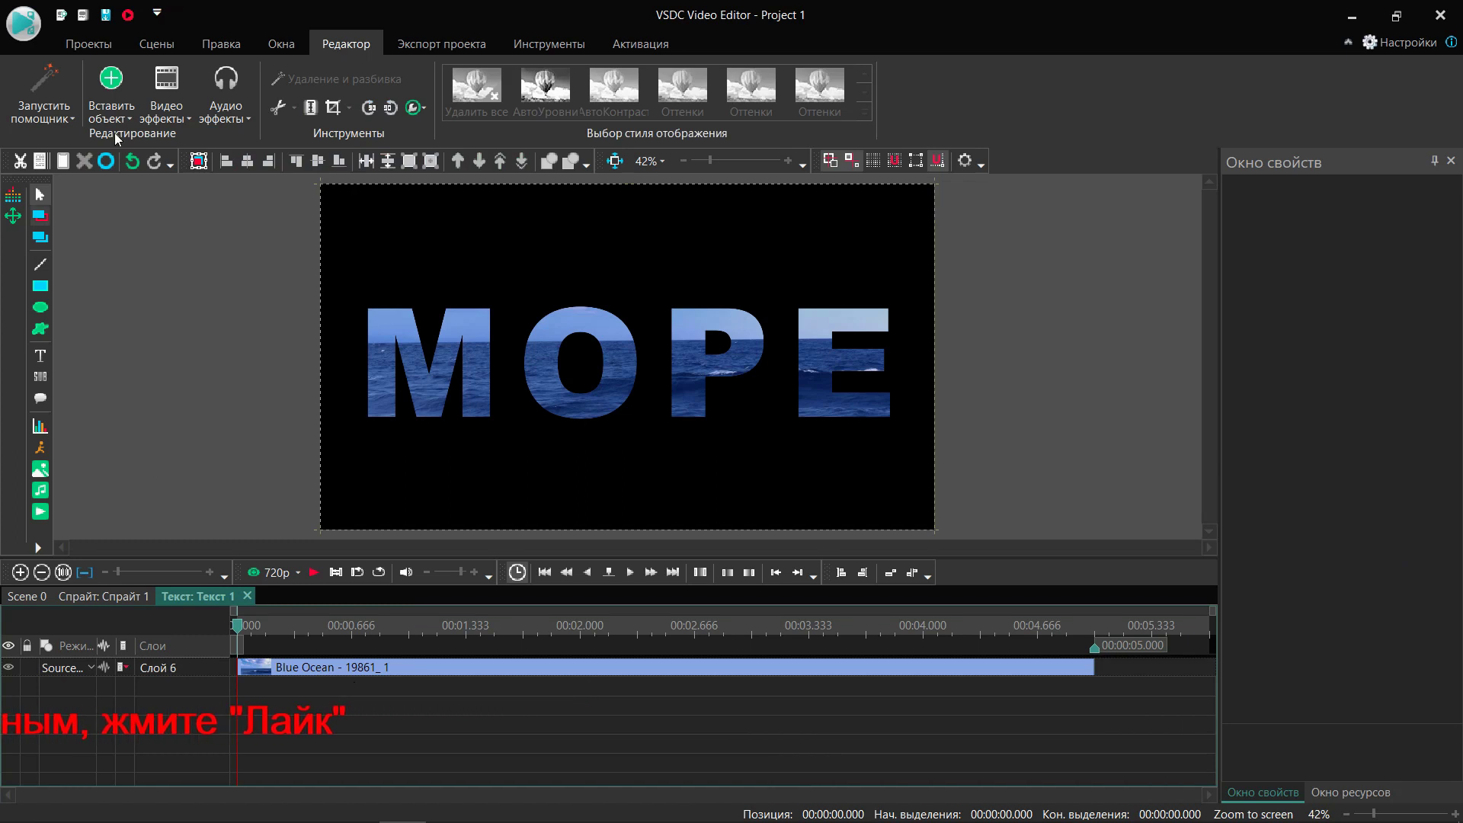
pyautogui.click(187, 122)
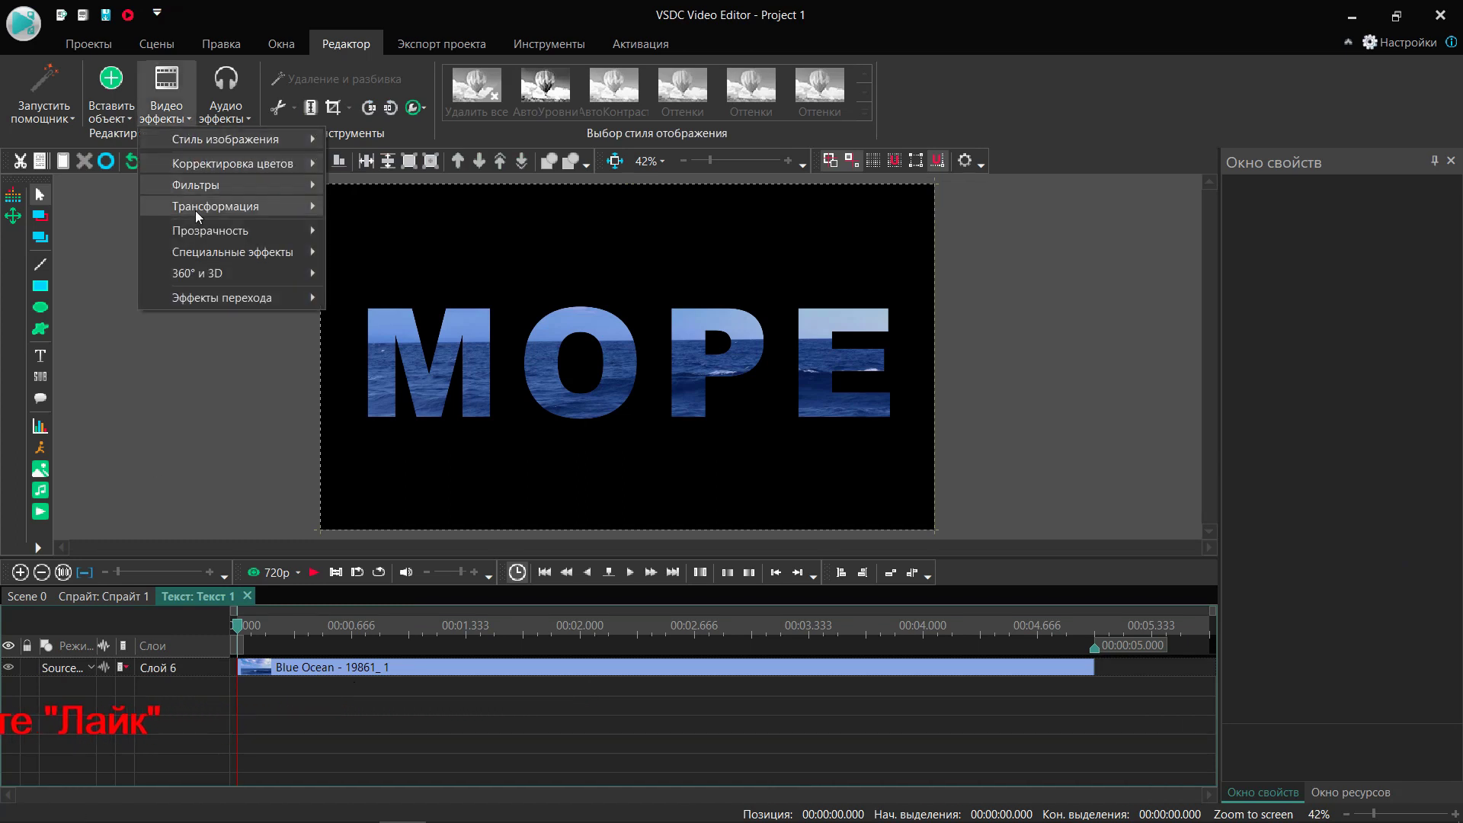
pyautogui.moveTo(195, 211)
pyautogui.click(383, 379)
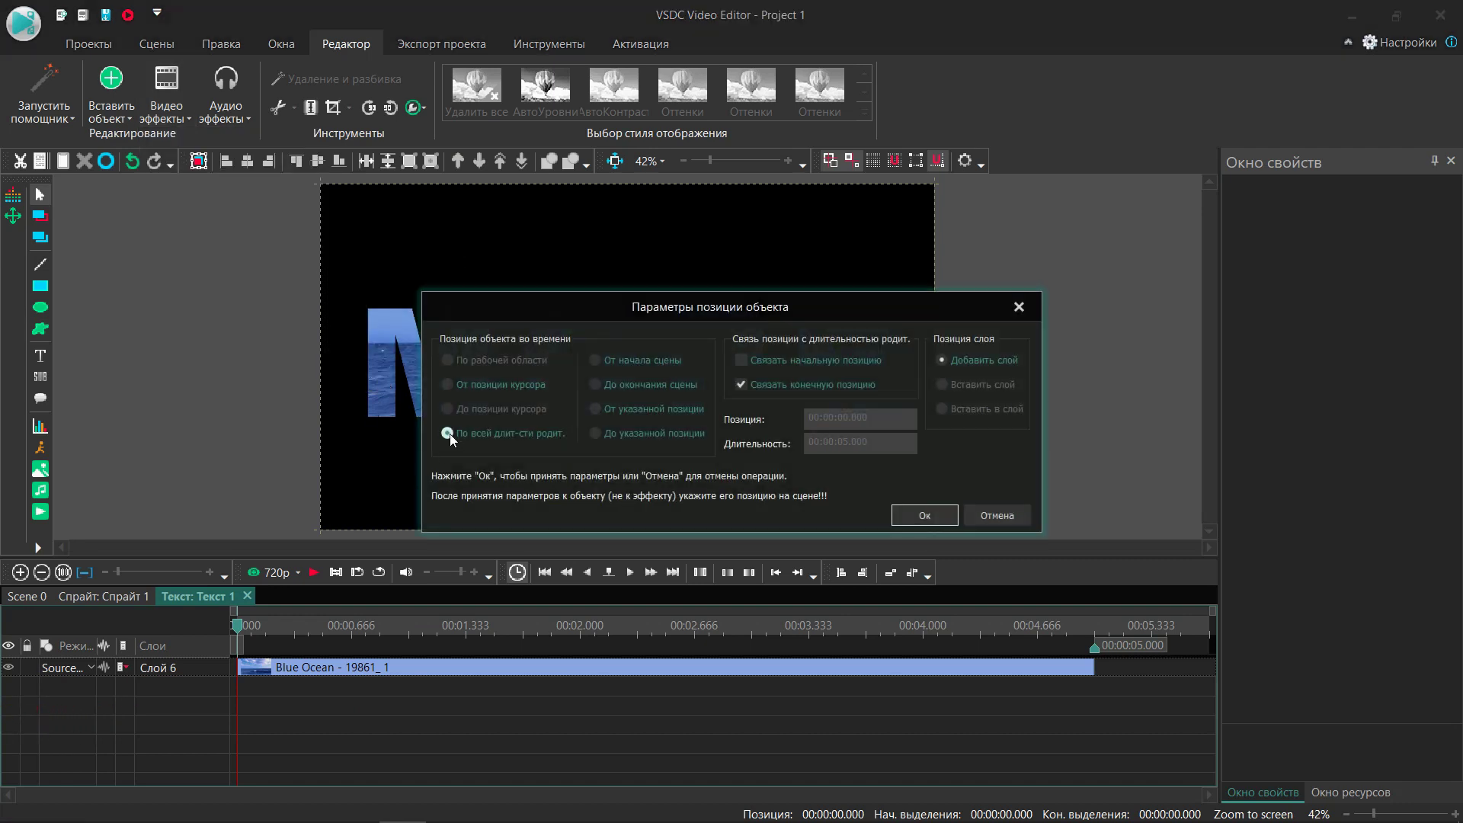
pyautogui.click(918, 517)
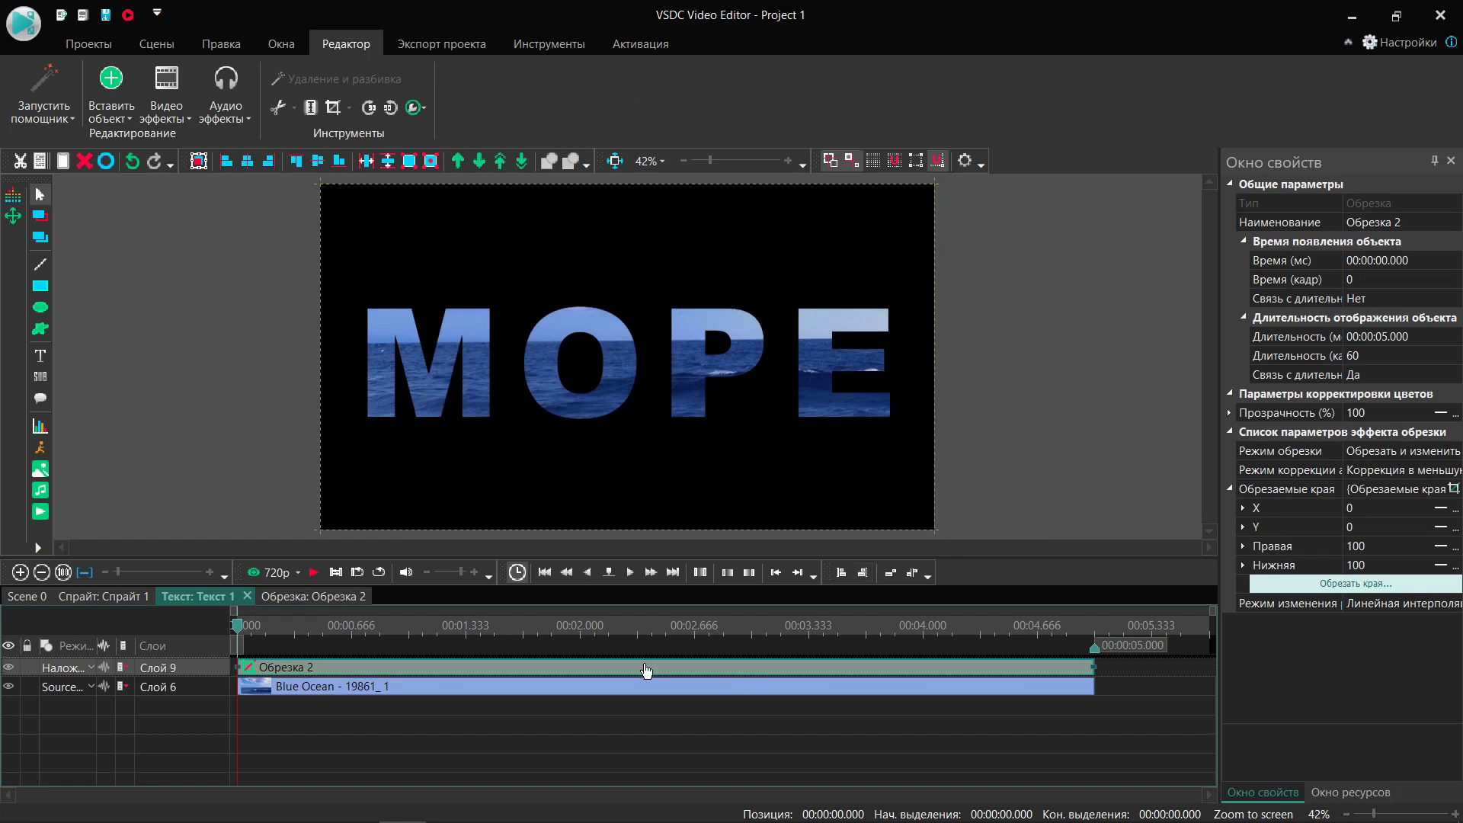
pyautogui.moveTo(646, 670); pyautogui.dragTo(647, 712)
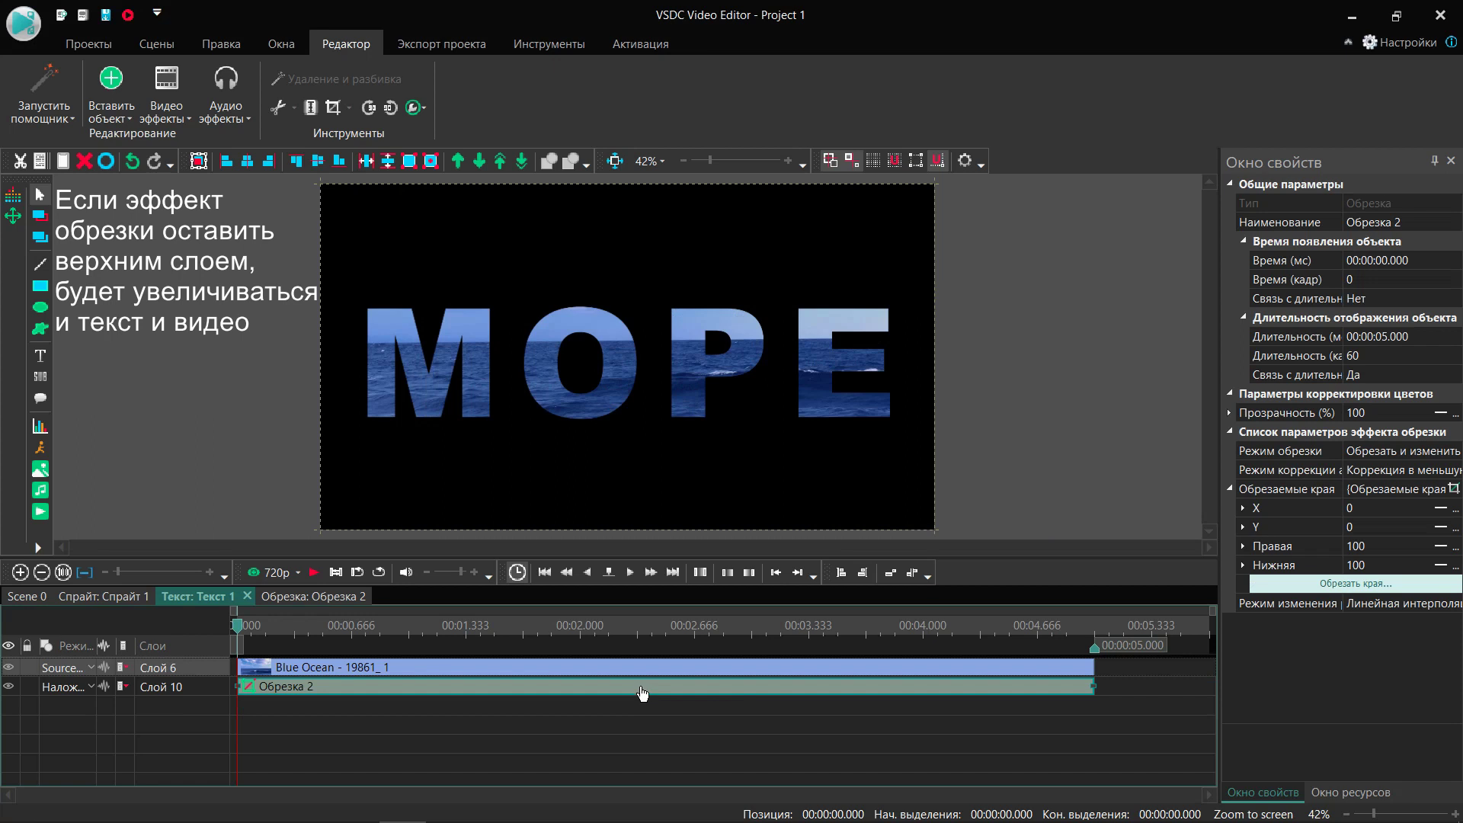
# - Make the crop effect's X and Y edges change linearly with the values 0; 50
pyautogui.click(1318, 584)
pyautogui.click(1429, 511)
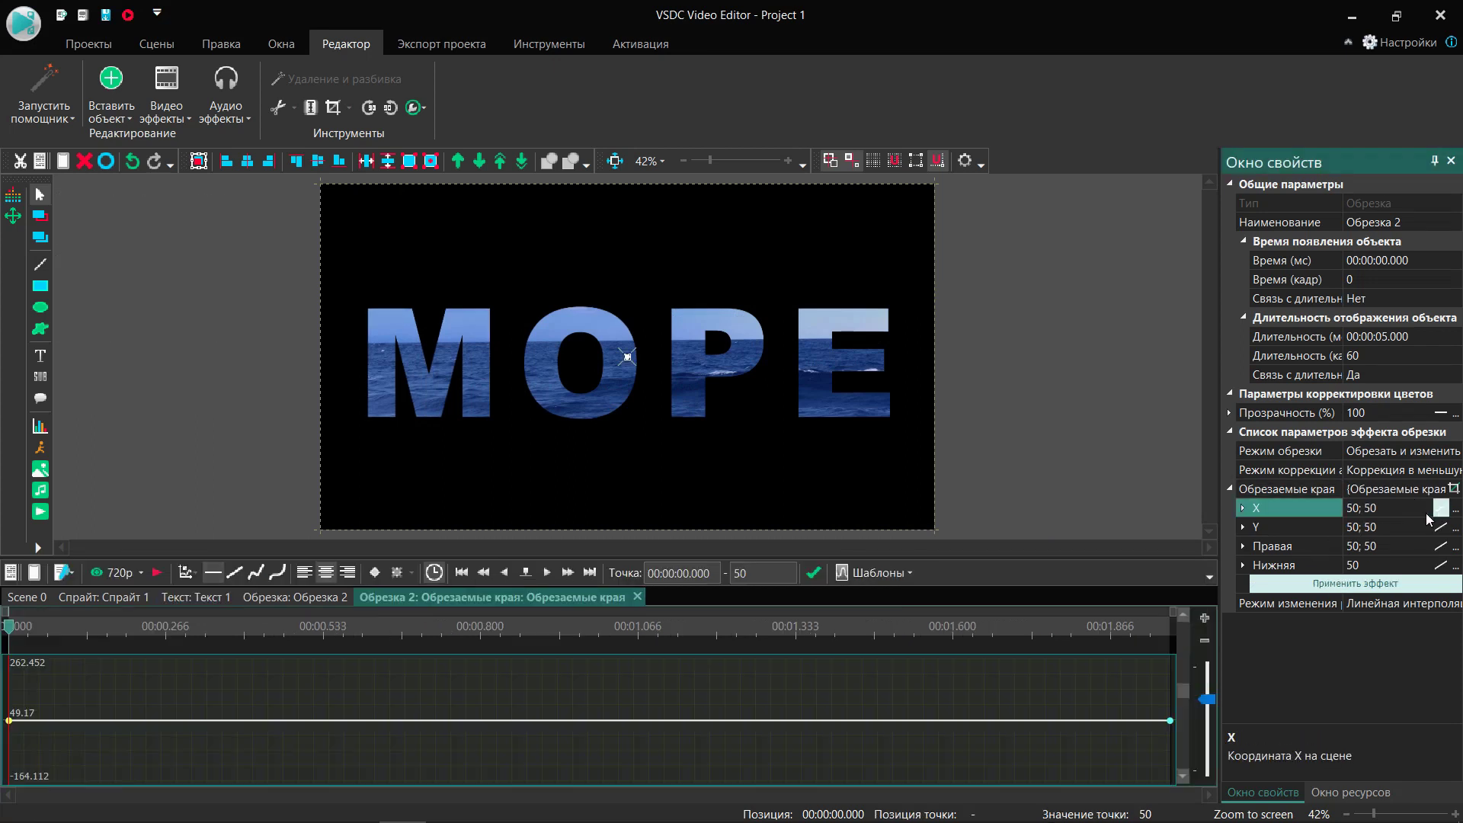
pyautogui.click(1362, 507)
pyautogui.click(1353, 508)
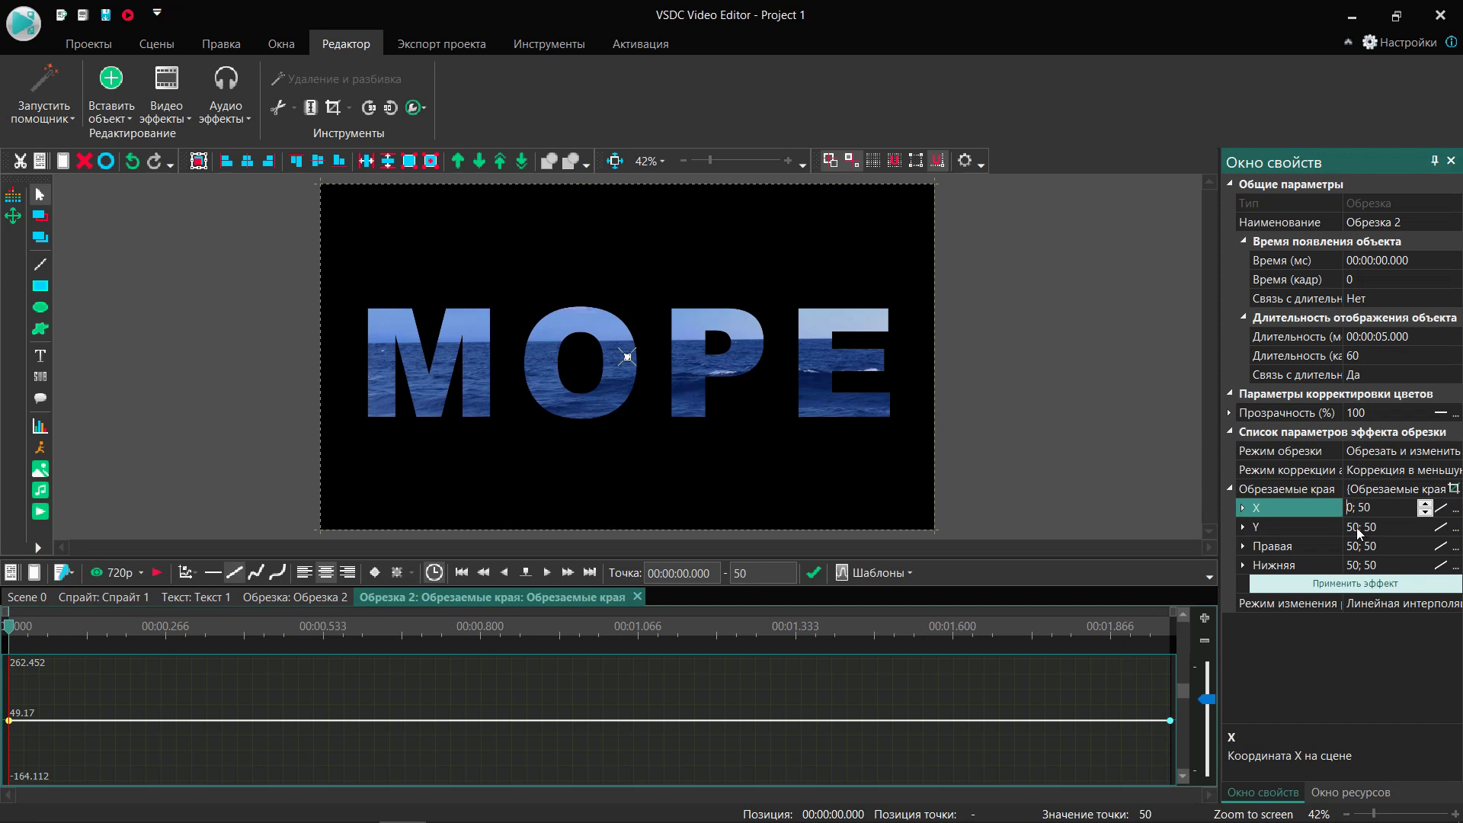
pyautogui.click(1360, 527)
pyautogui.click(1362, 528)
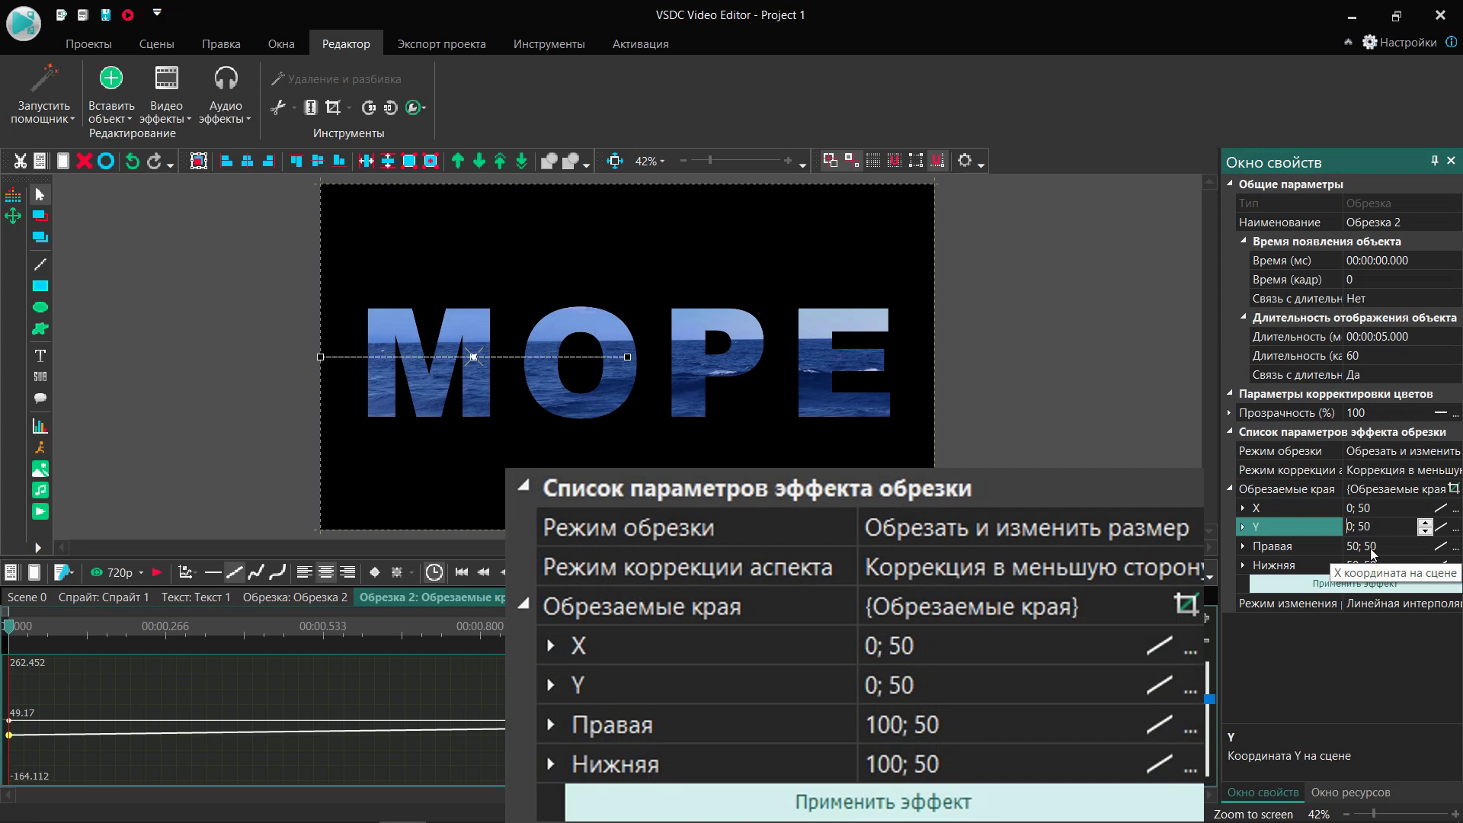
# - Set the crop effect's Правая and Нижняя edges to 100; 50 each
pyautogui.click(1356, 549)
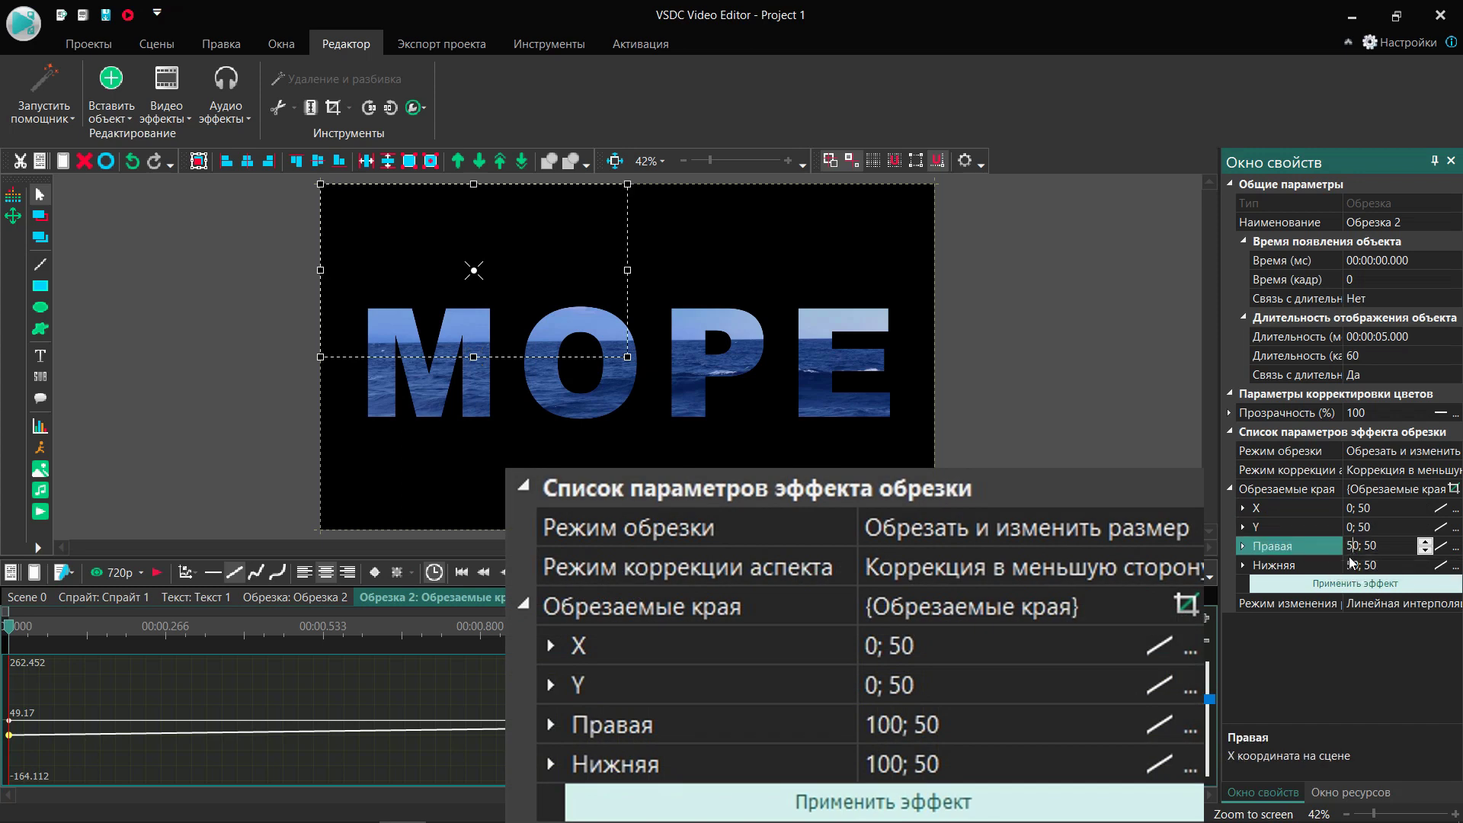
pyautogui.write('10')
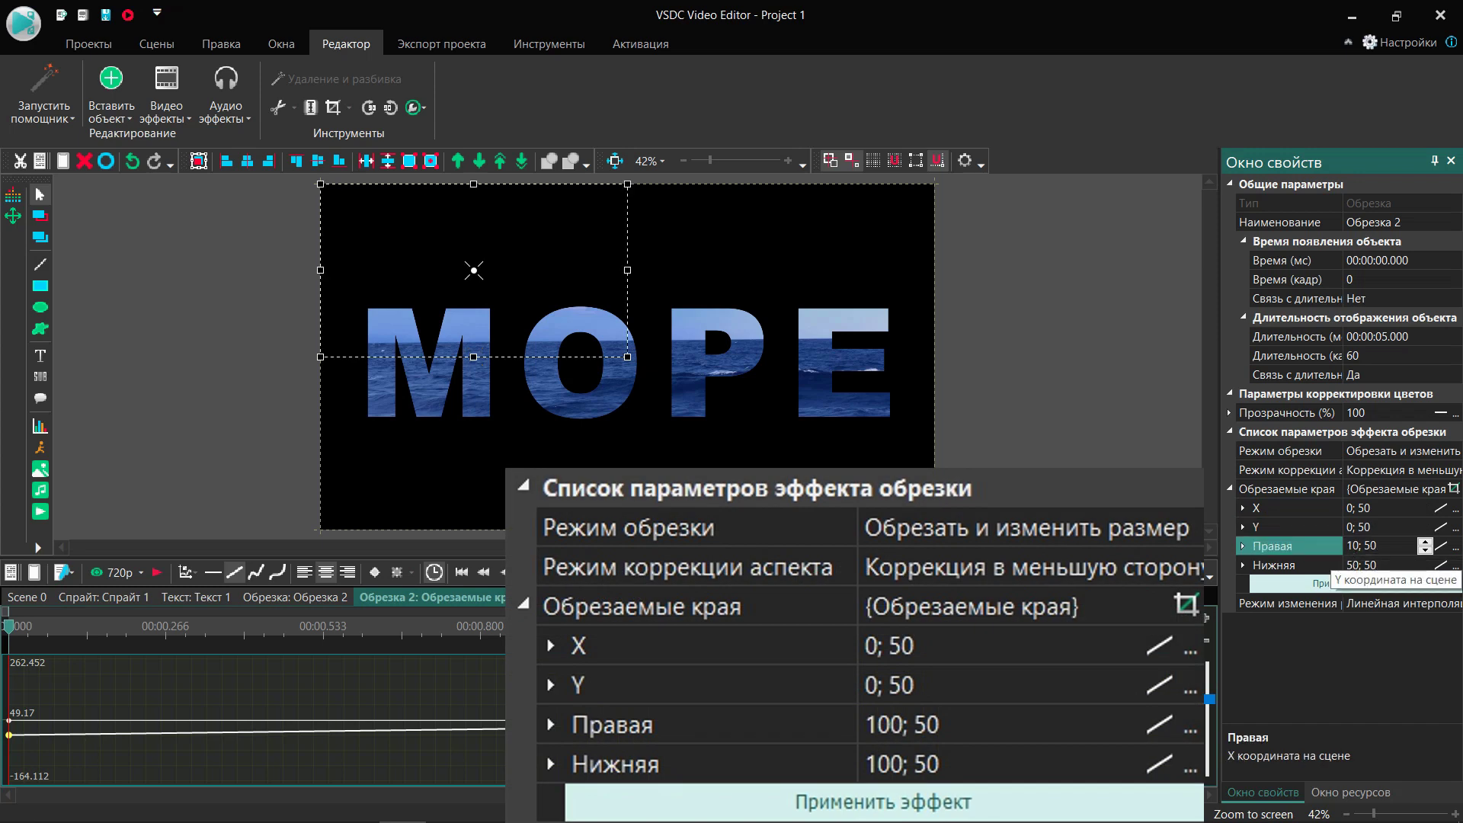
pyautogui.click(1355, 566)
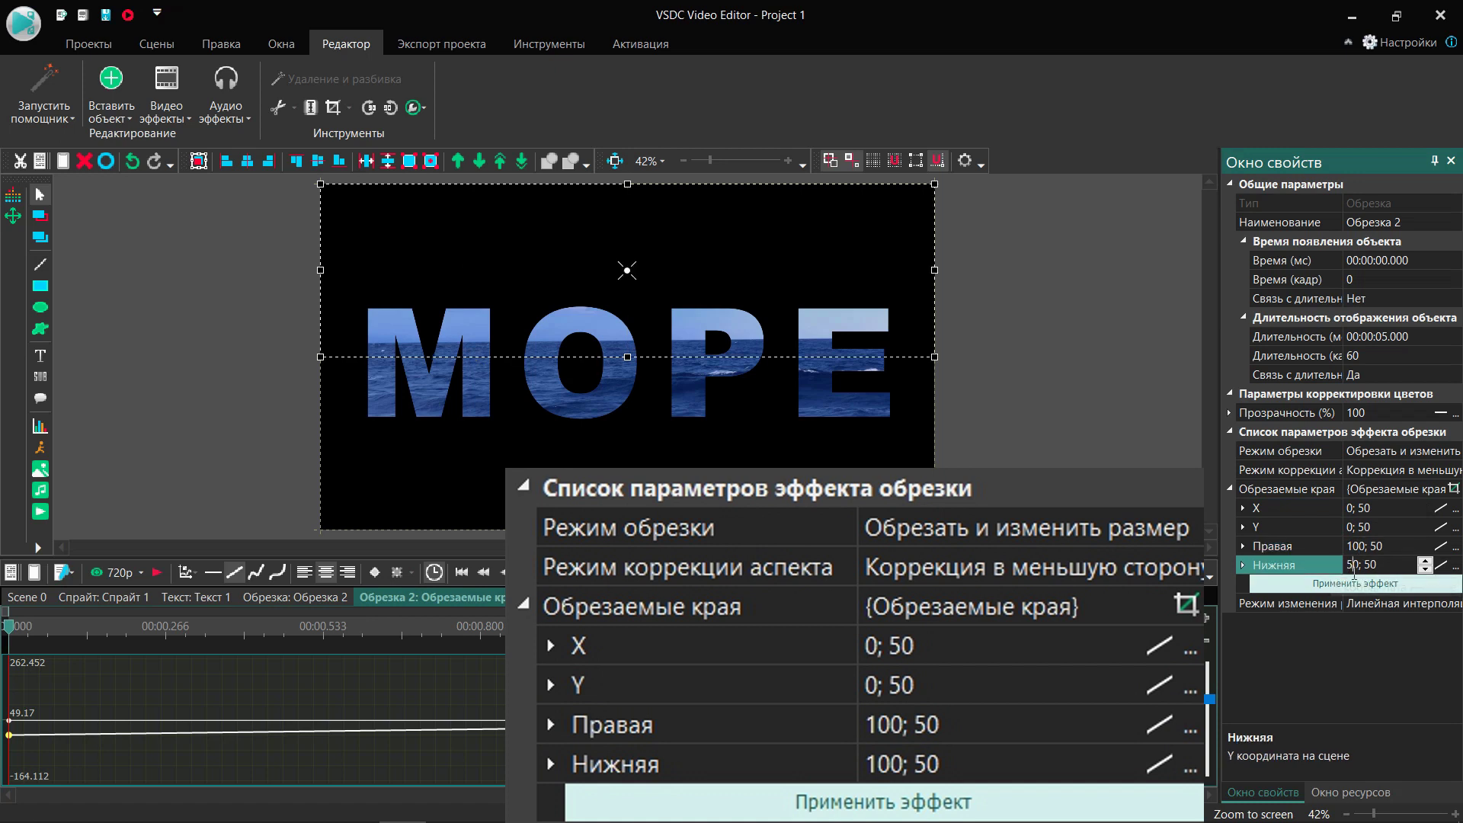
pyautogui.write('10')
pyautogui.click(1355, 580)
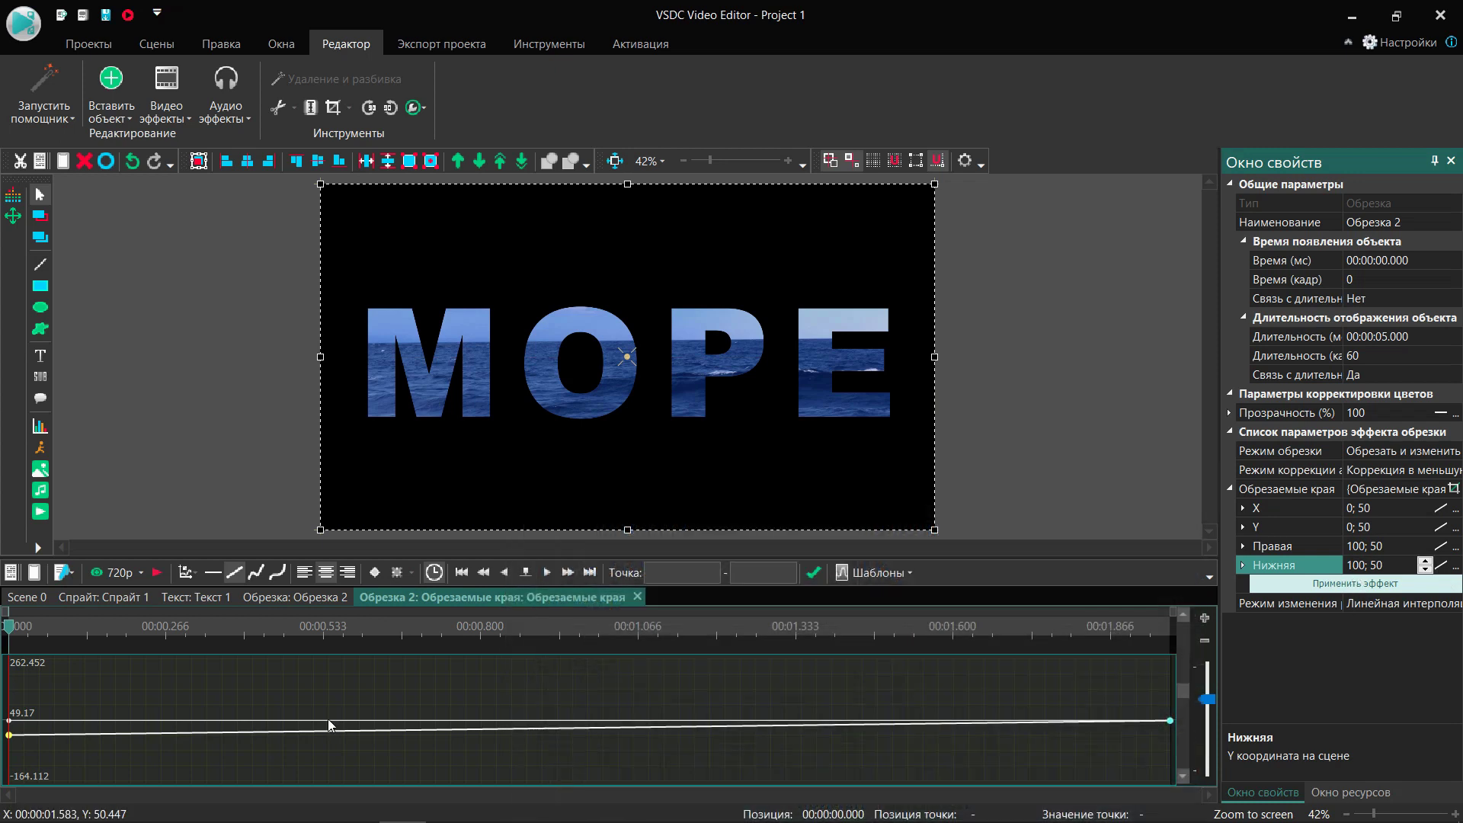
# - Preview the crop zoom, go back to the text object's timeline and return the cursor to the start
pyautogui.click(157, 573)
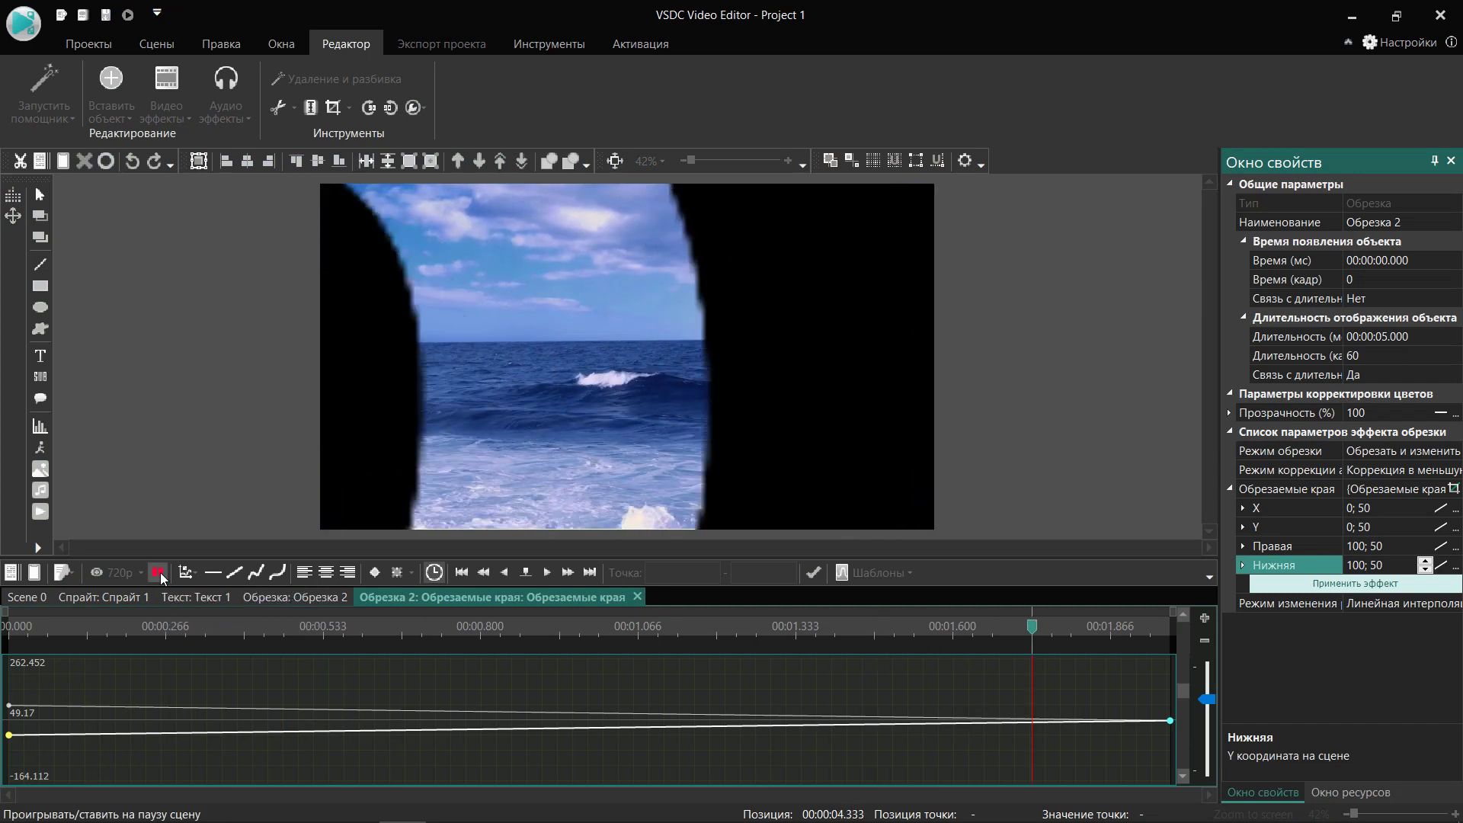
pyautogui.click(160, 575)
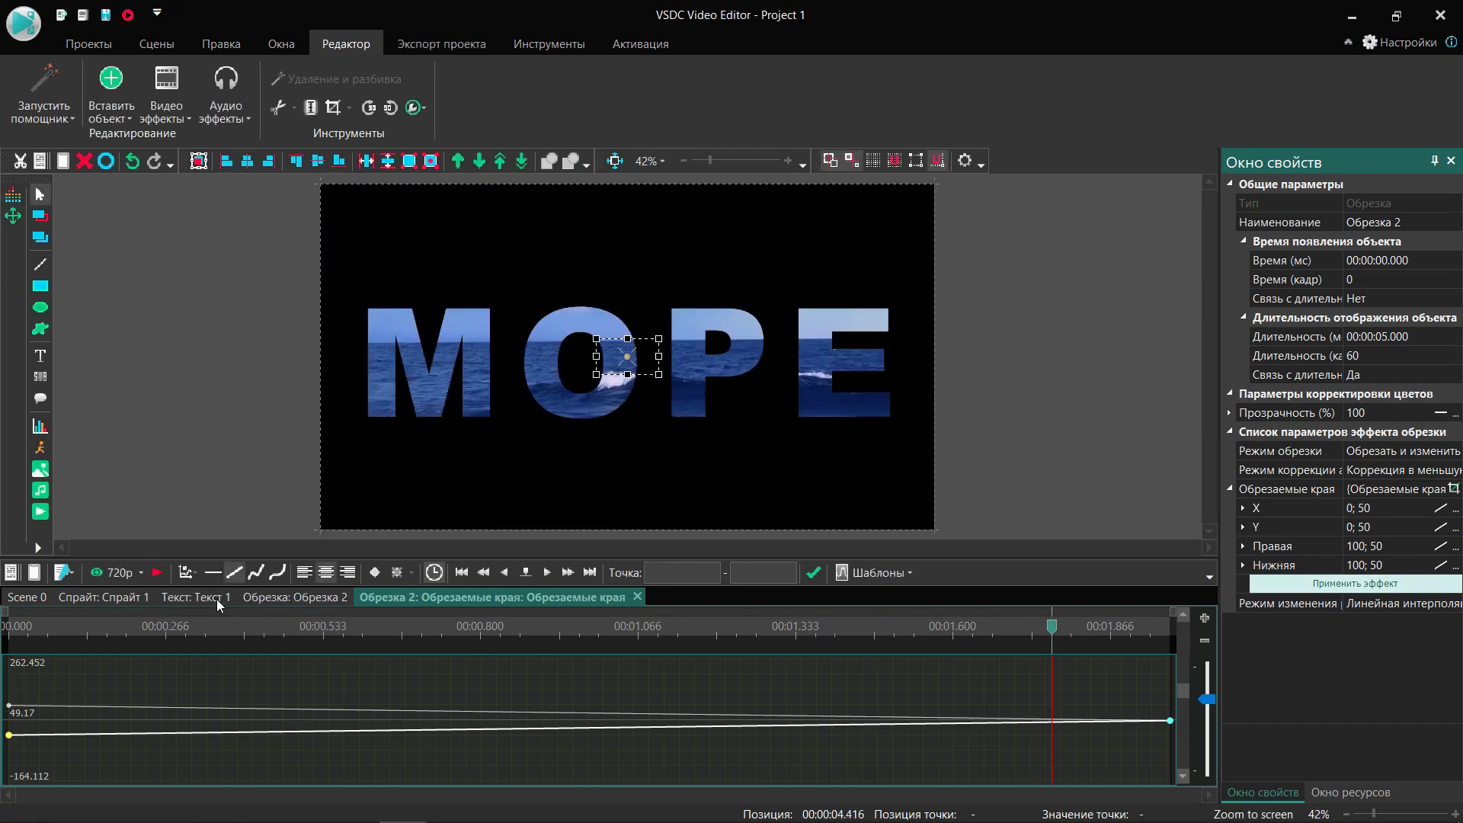
pyautogui.click(217, 603)
pyautogui.click(254, 625)
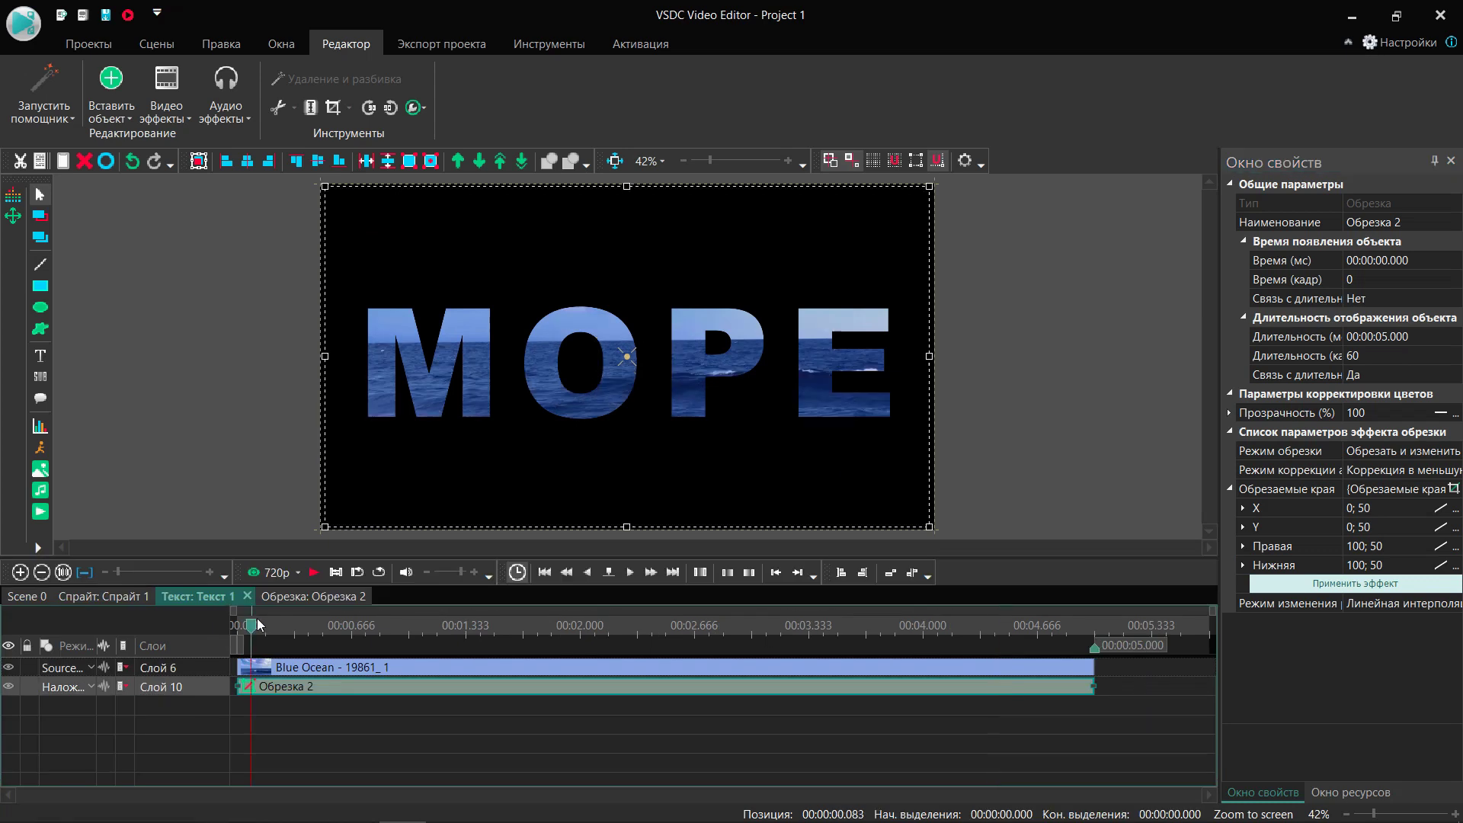
pyautogui.moveTo(258, 625); pyautogui.dragTo(232, 626)
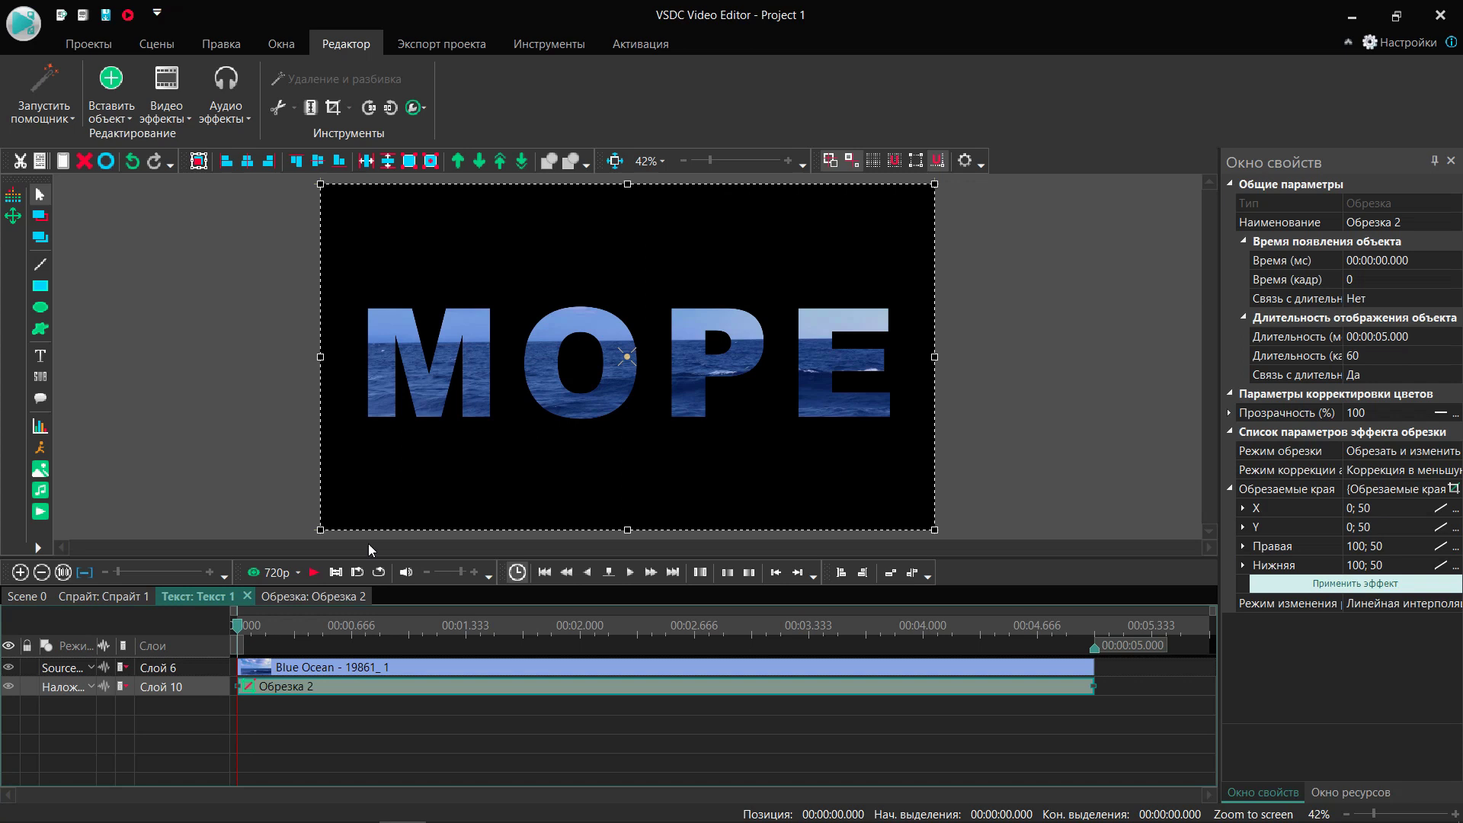
# - Shift the crop's end point at 00:00:04.916 between О and Р, to 53.906; 50.926, and its starting frame to X -0.625, Y 2.037
pyautogui.moveTo(243, 628); pyautogui.dragTo(1089, 629)
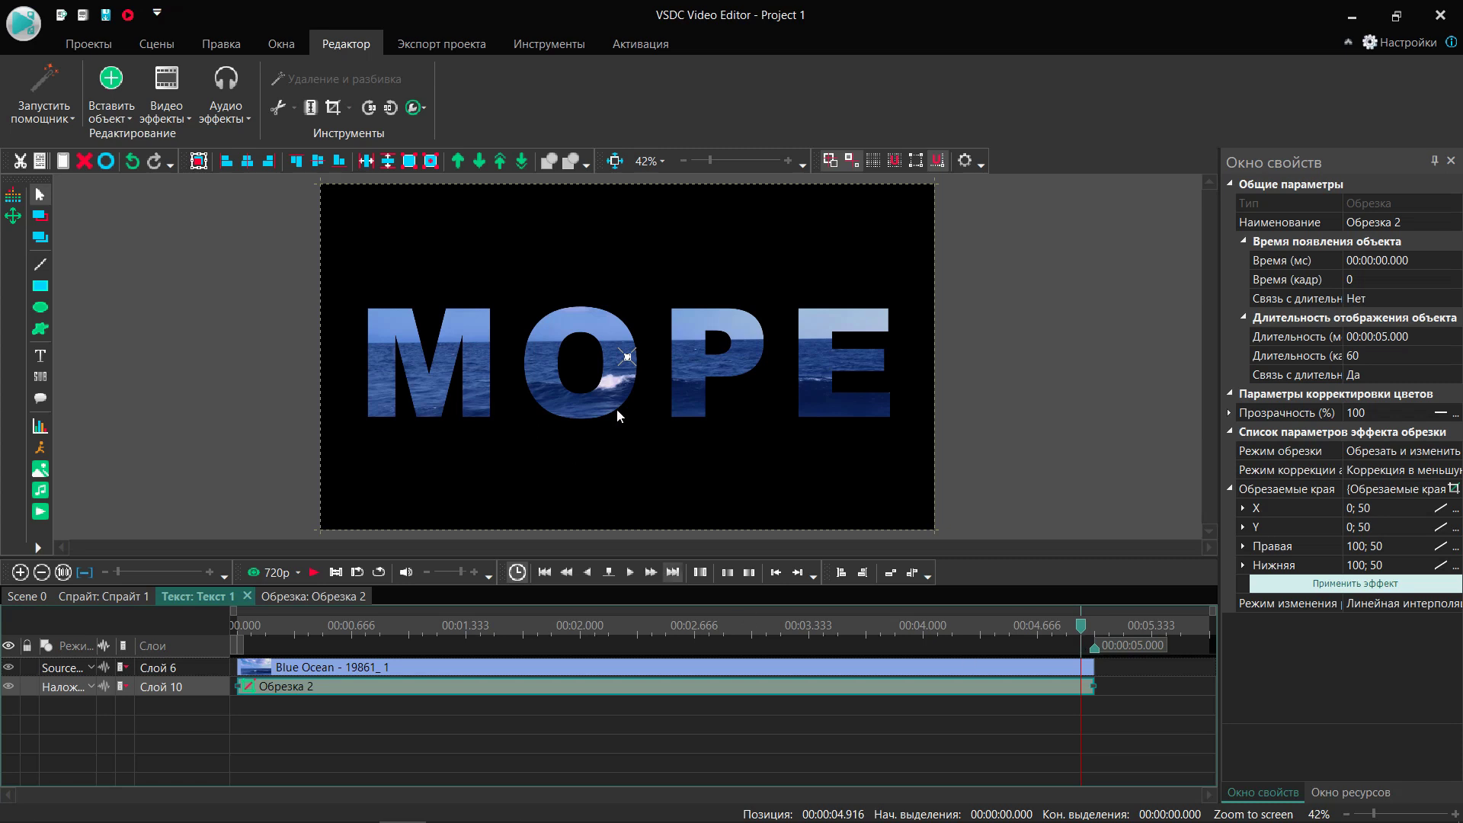
pyautogui.moveTo(628, 357); pyautogui.dragTo(651, 360)
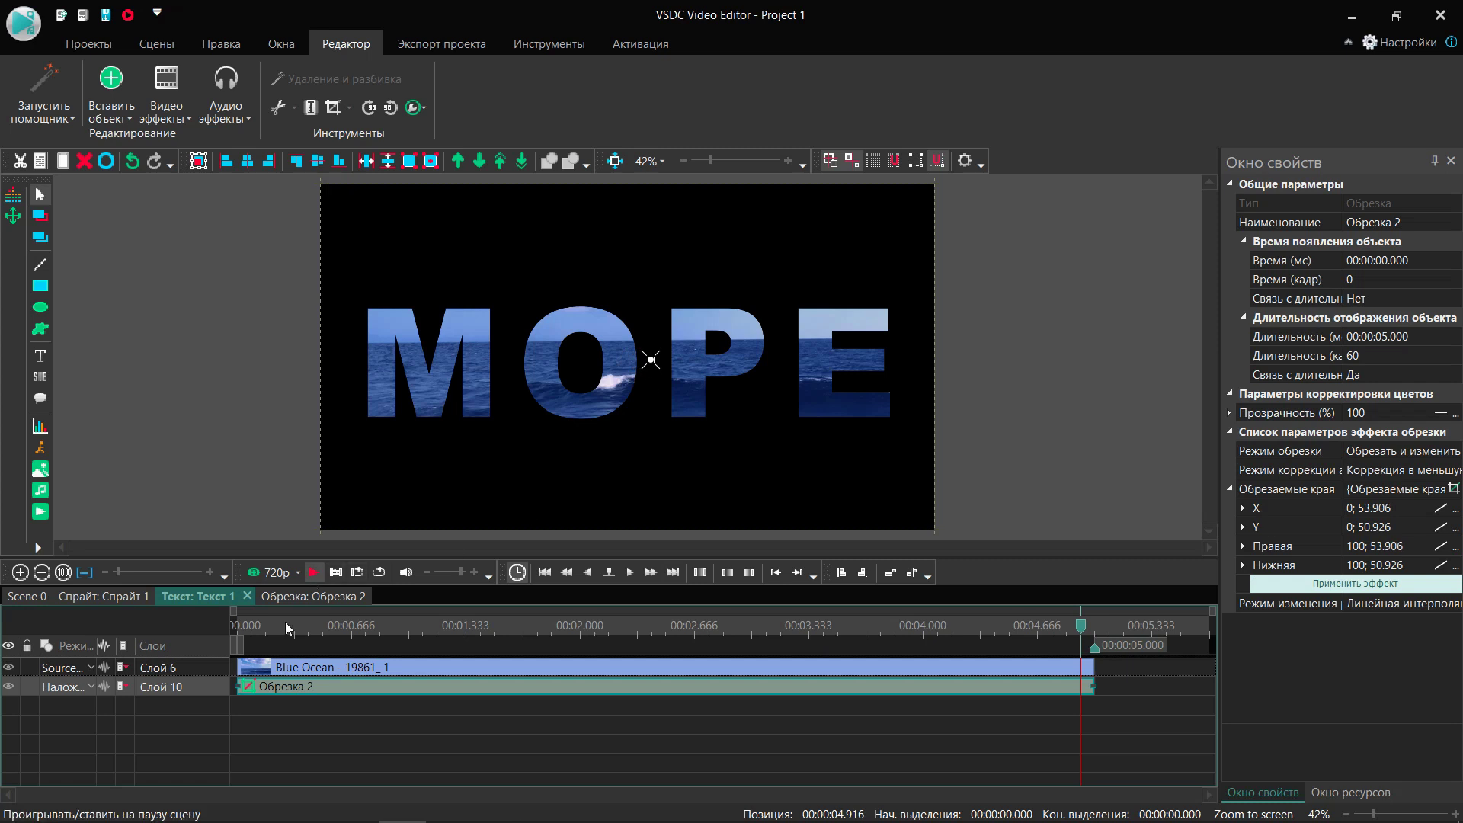
pyautogui.click(236, 627)
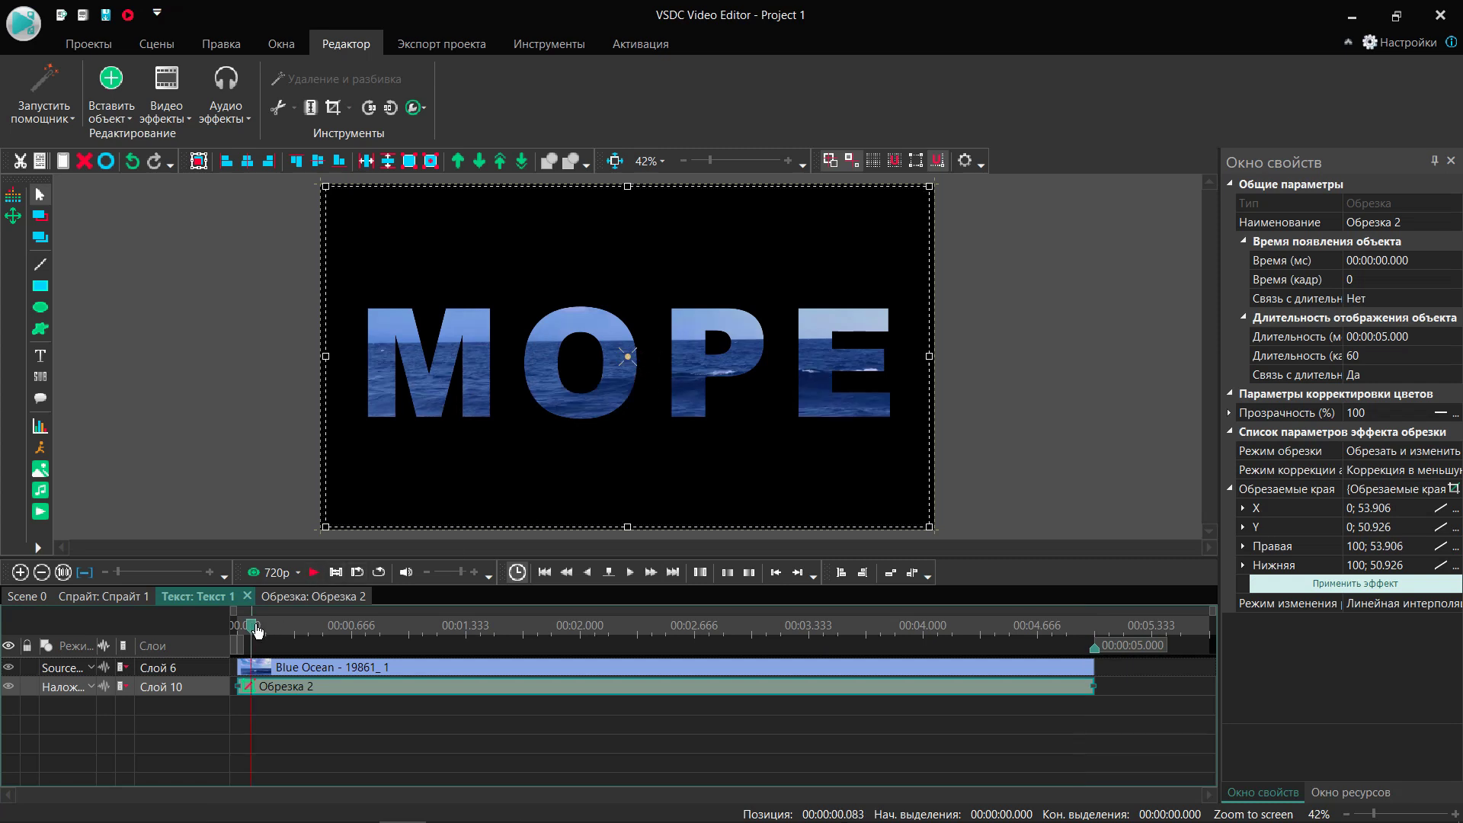
pyautogui.click(313, 572)
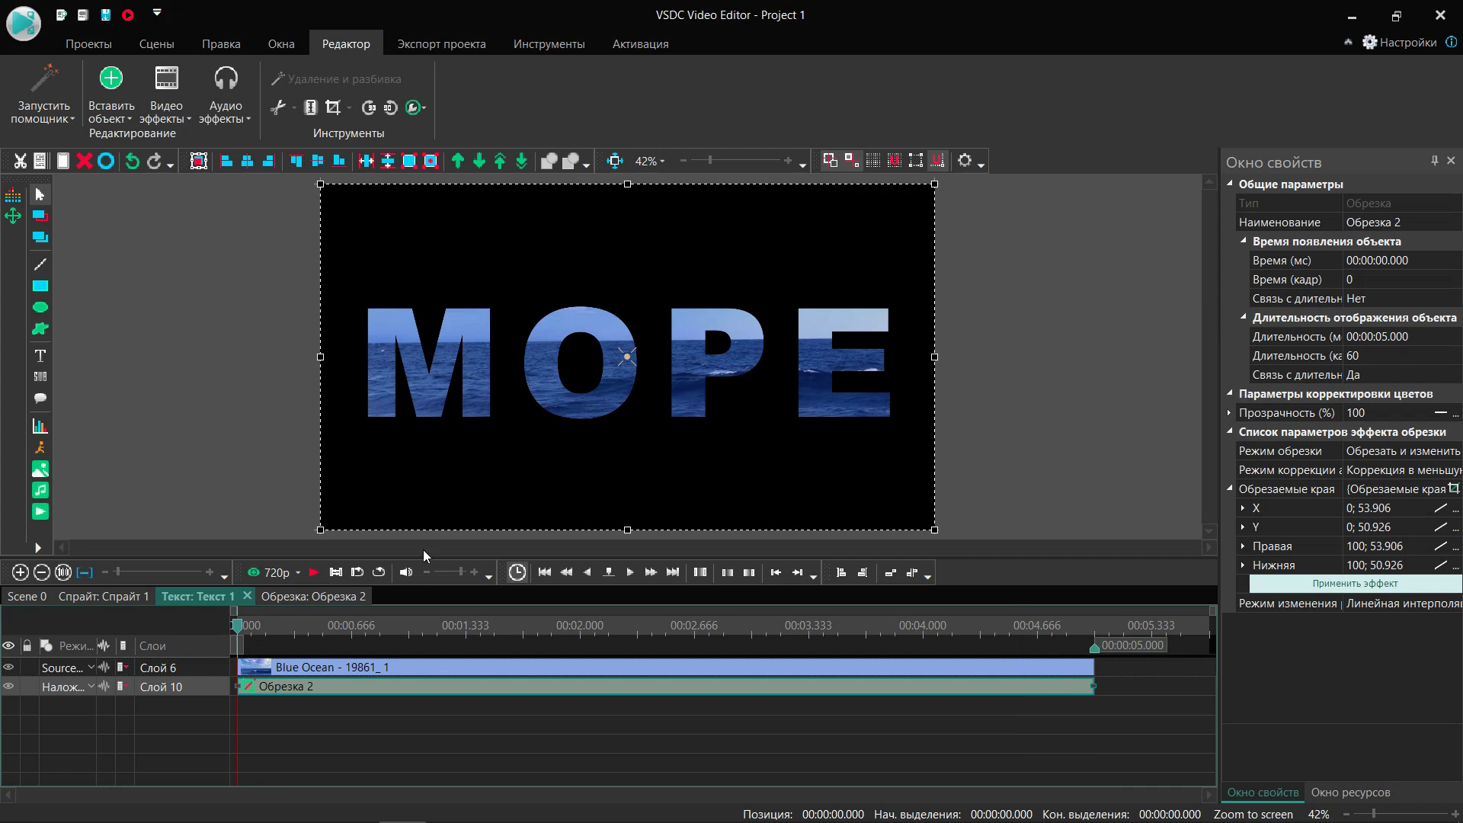
pyautogui.moveTo(628, 357); pyautogui.dragTo(624, 363)
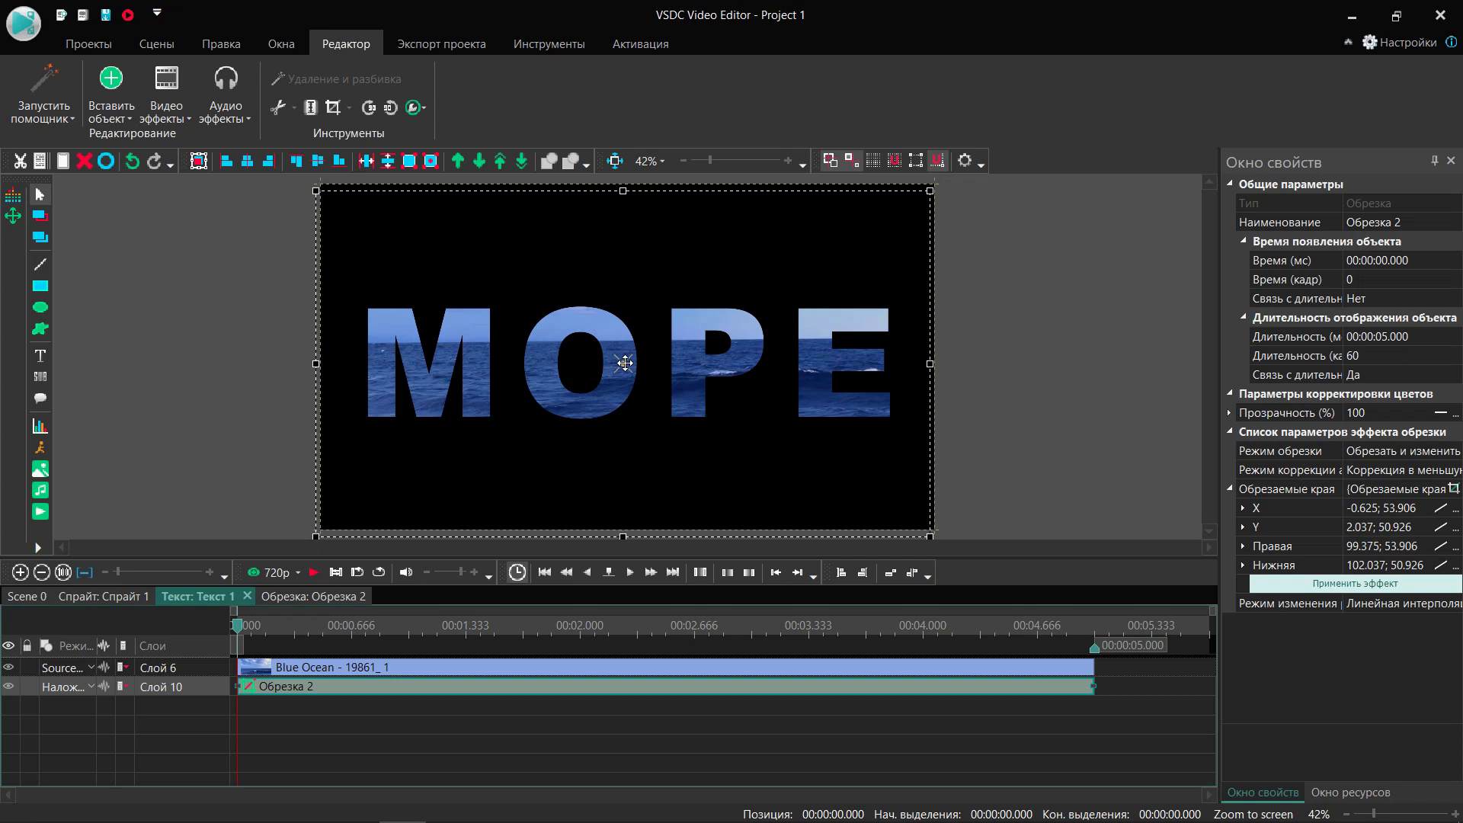
# - In Scene 0, insert the video Blue Ocean - 19861 from the cursor position and place its layer below the sprite
pyautogui.click(31, 597)
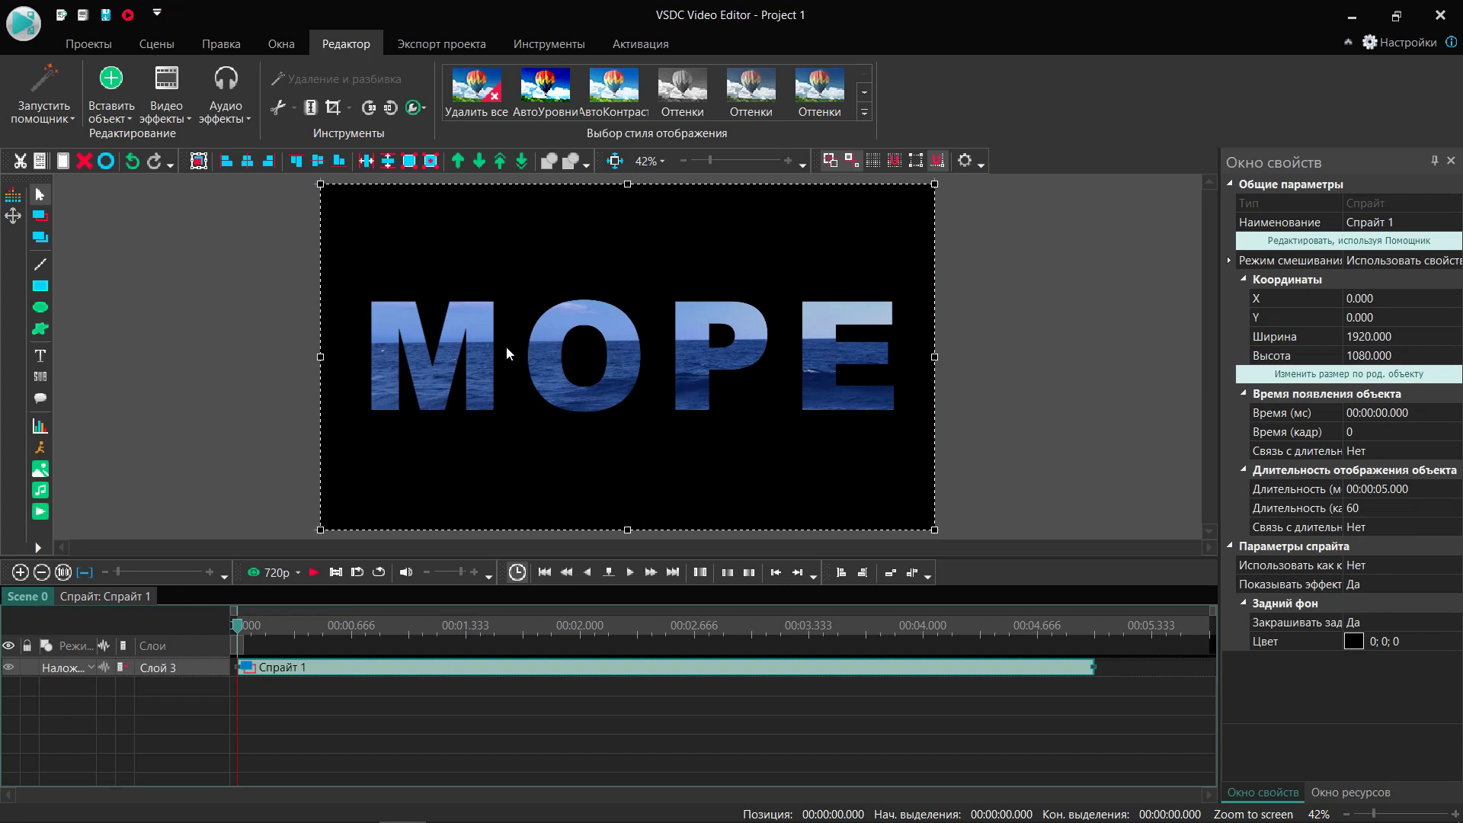
pyautogui.click(39, 515)
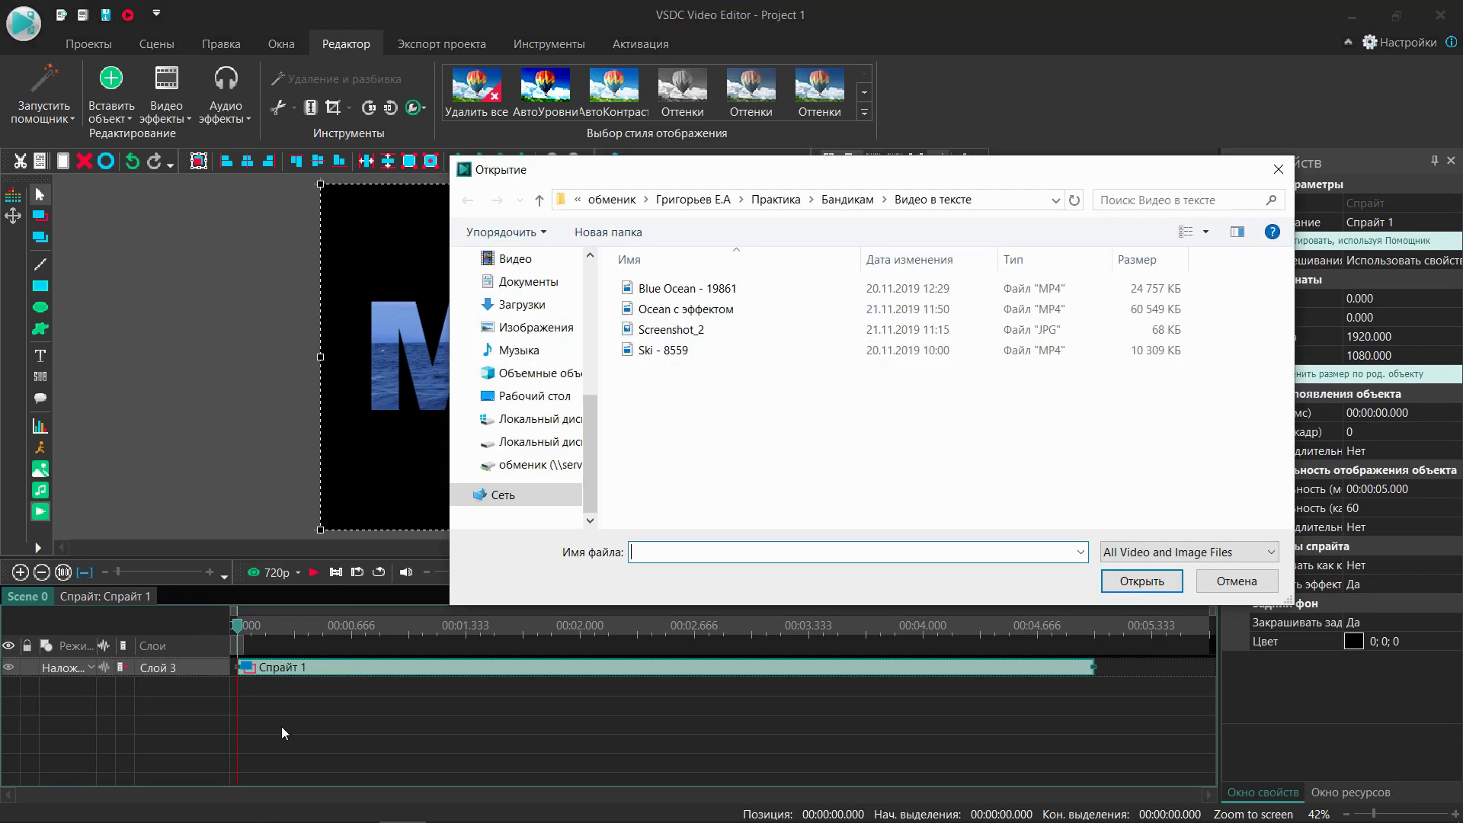
pyautogui.click(688, 289)
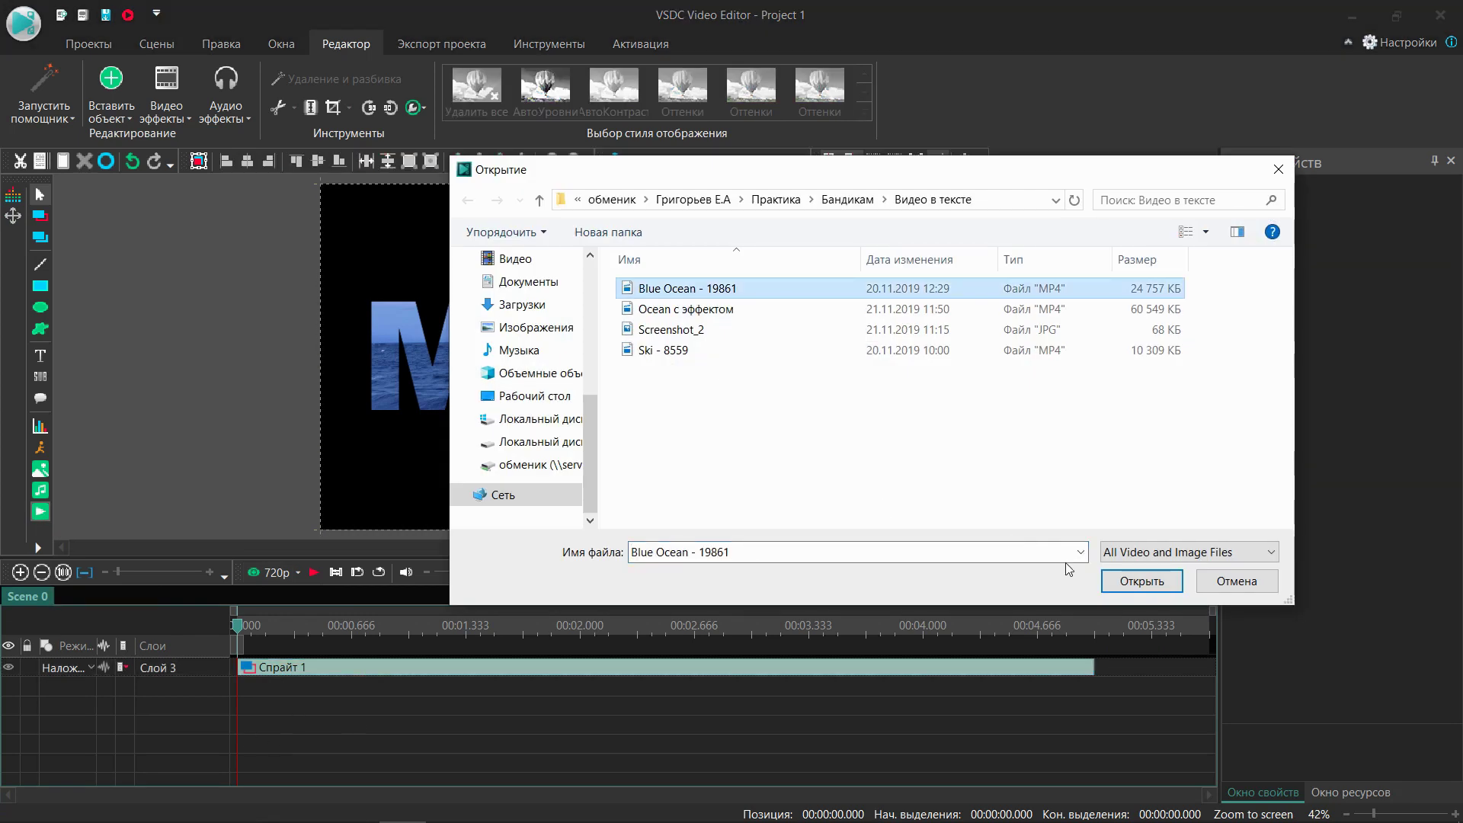
pyautogui.click(1141, 582)
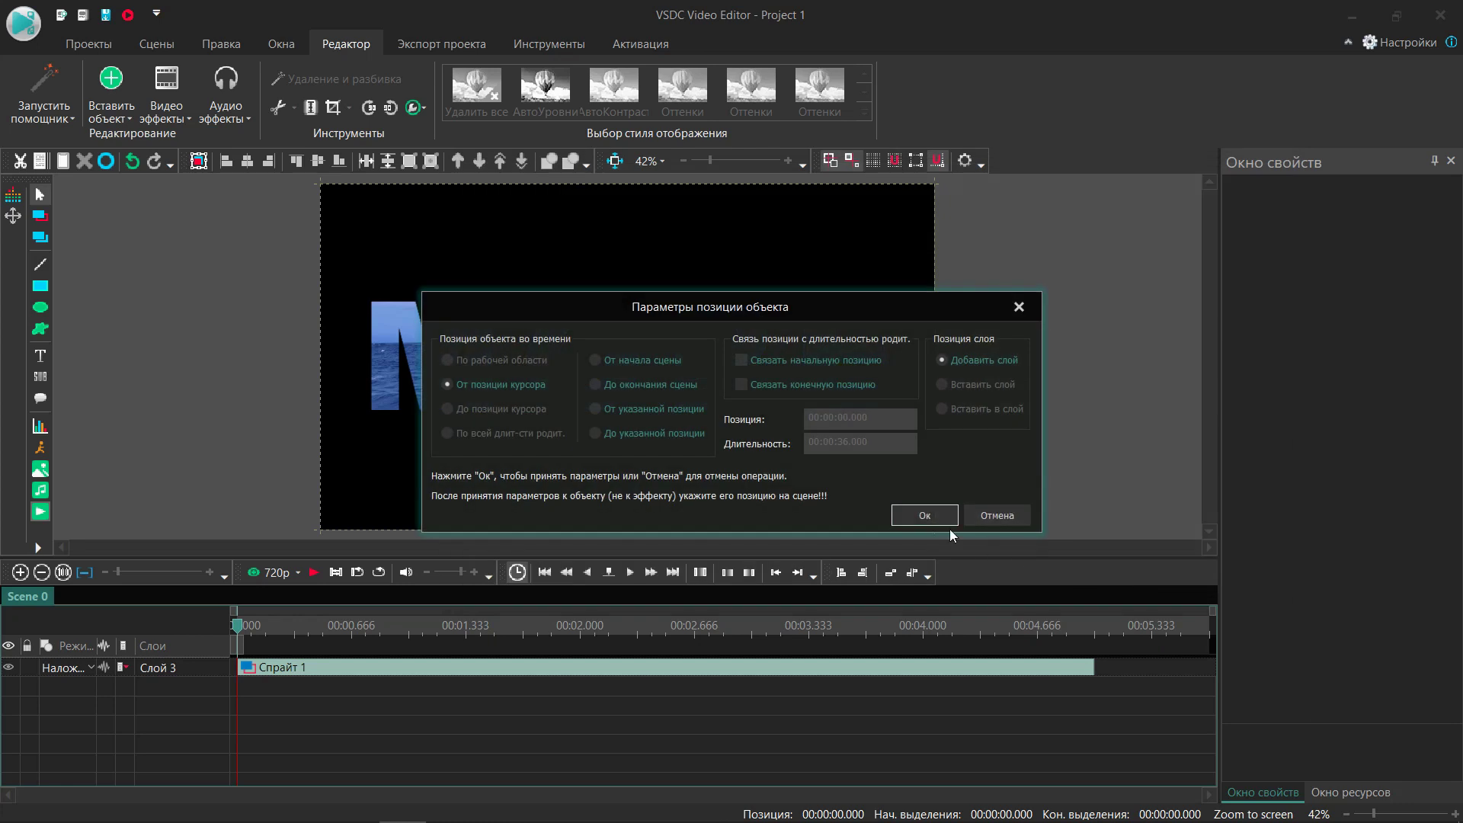
pyautogui.click(930, 517)
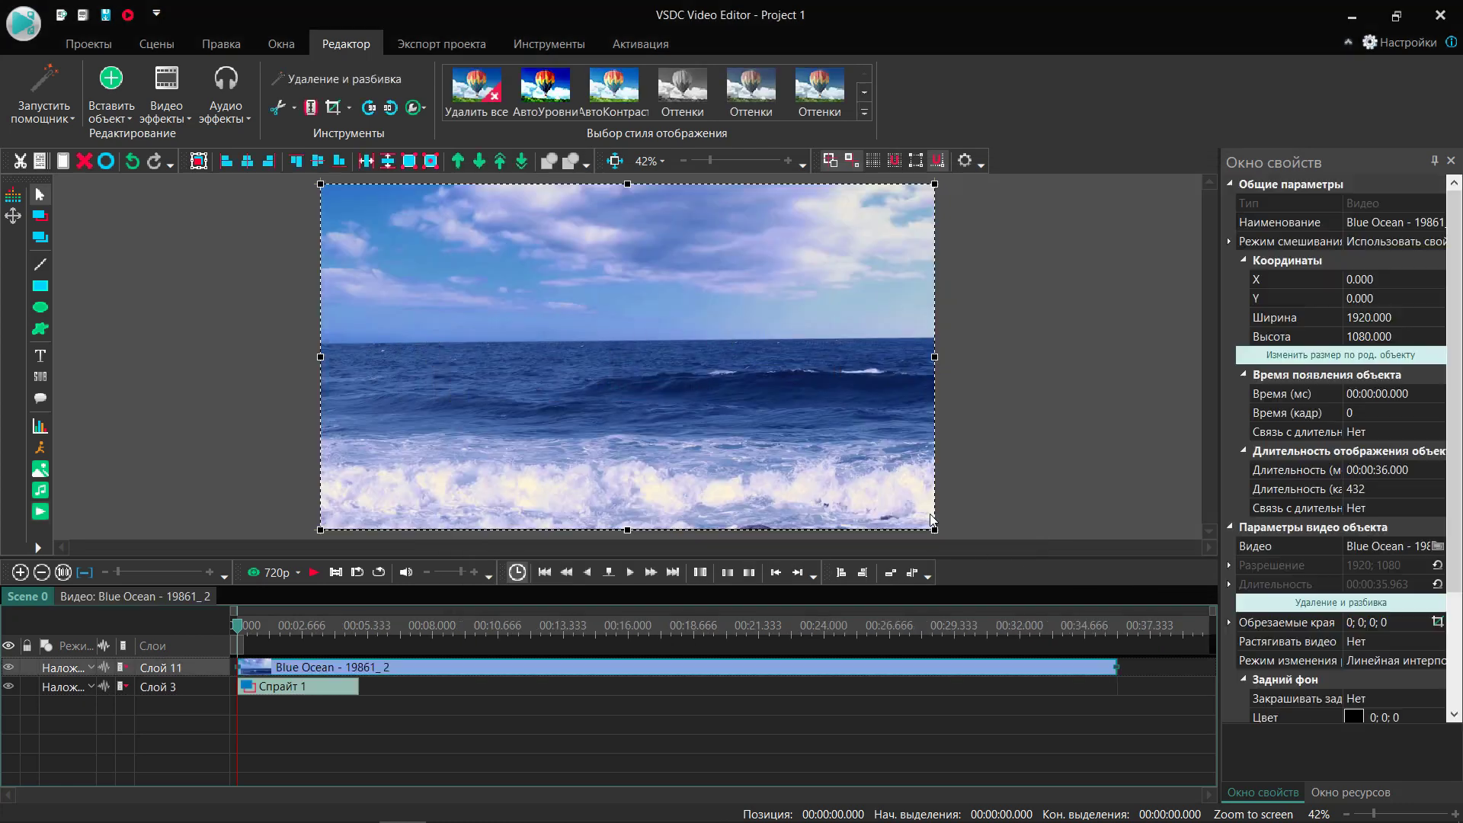
pyautogui.moveTo(355, 671); pyautogui.dragTo(335, 712)
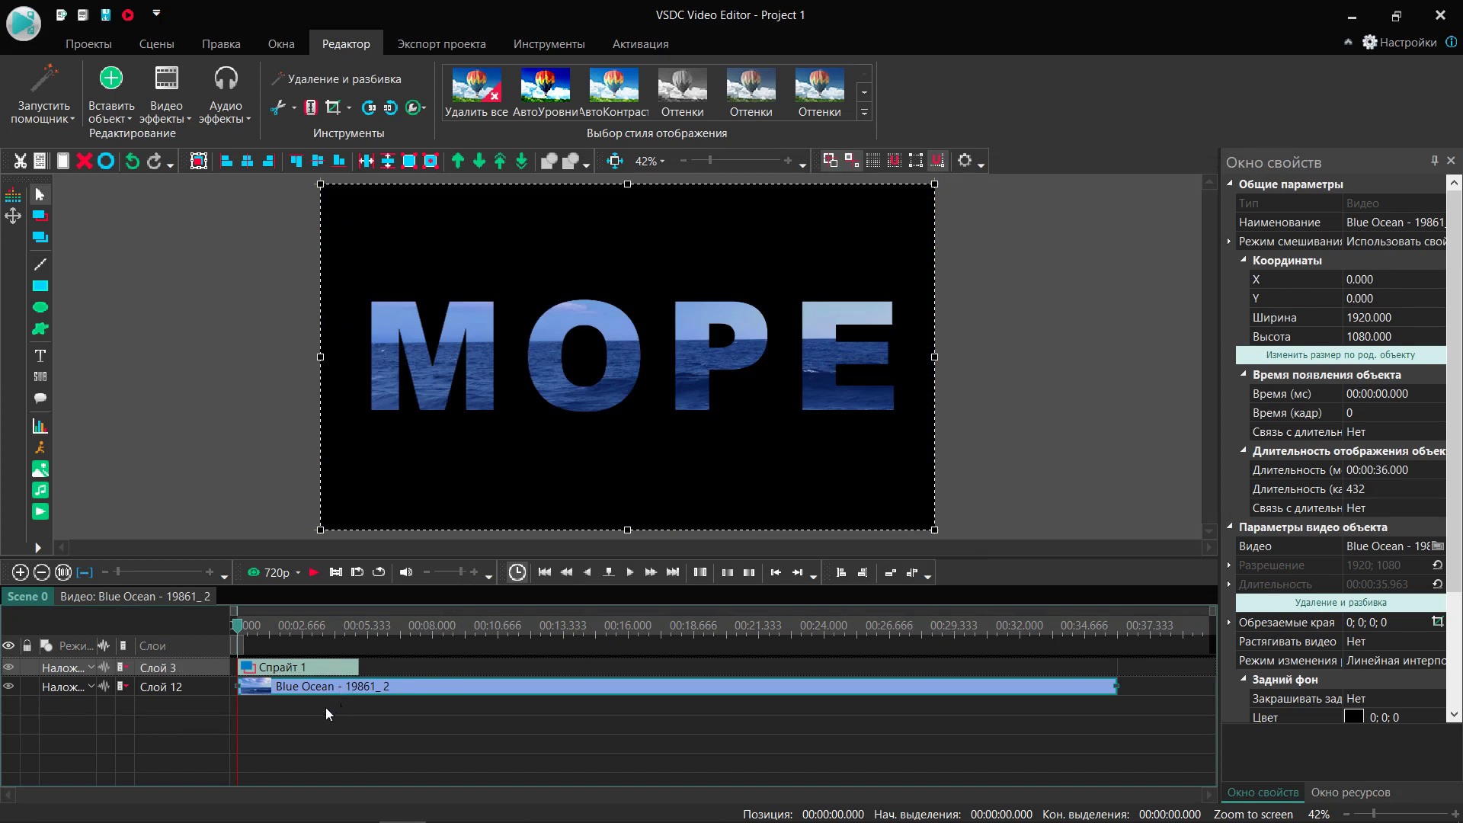